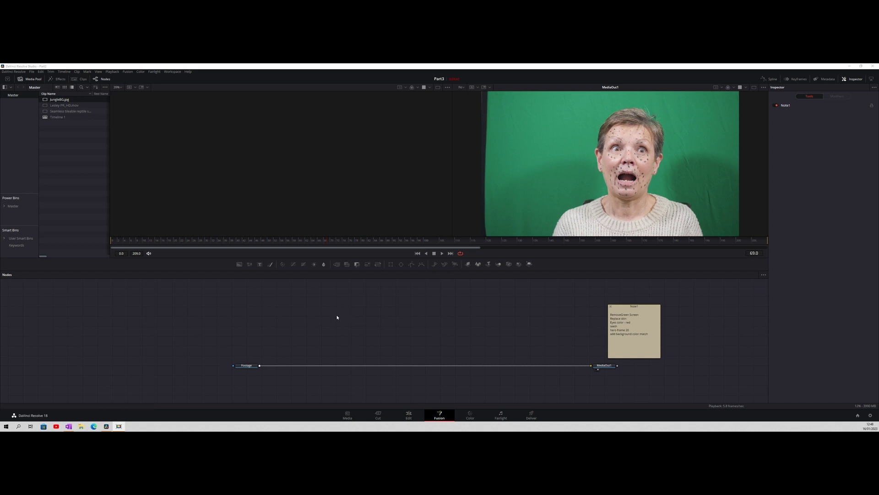
# Step: Add a Color Corrector node between the Footage and MediaOut1 nodes, with a gap after Footage
pyautogui.click(256, 365)
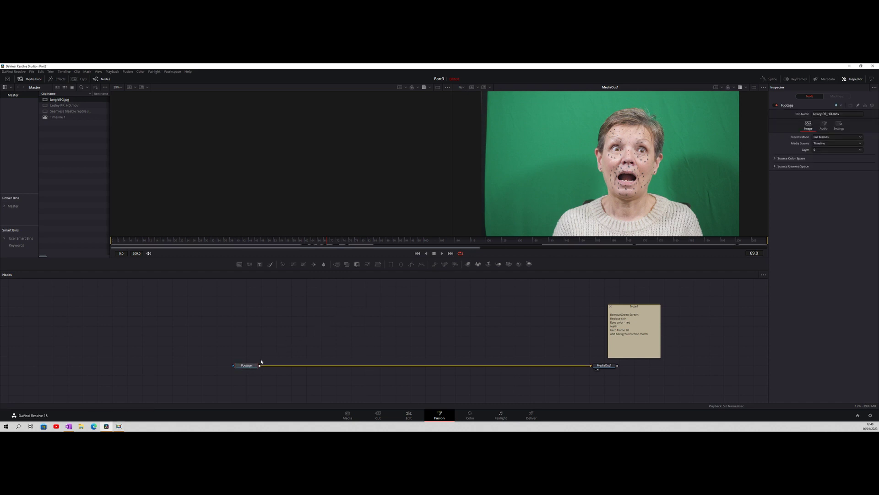
pyautogui.click(283, 264)
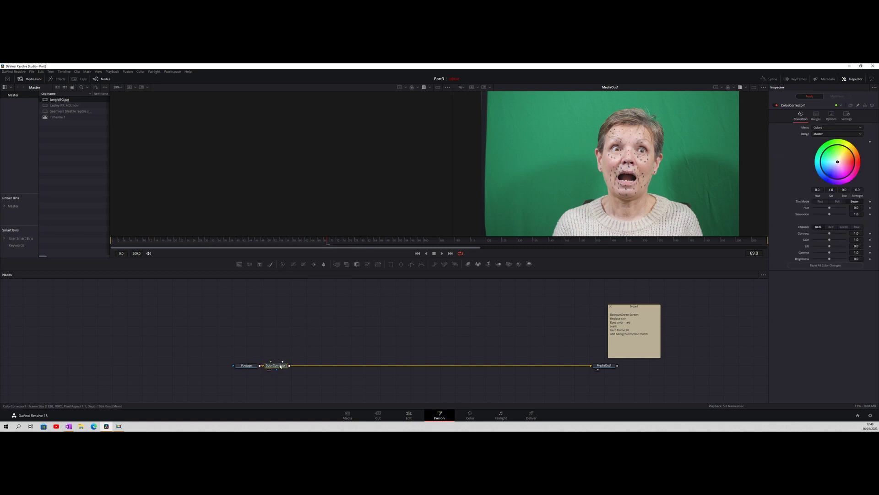
pyautogui.moveTo(282, 366); pyautogui.dragTo(297, 366)
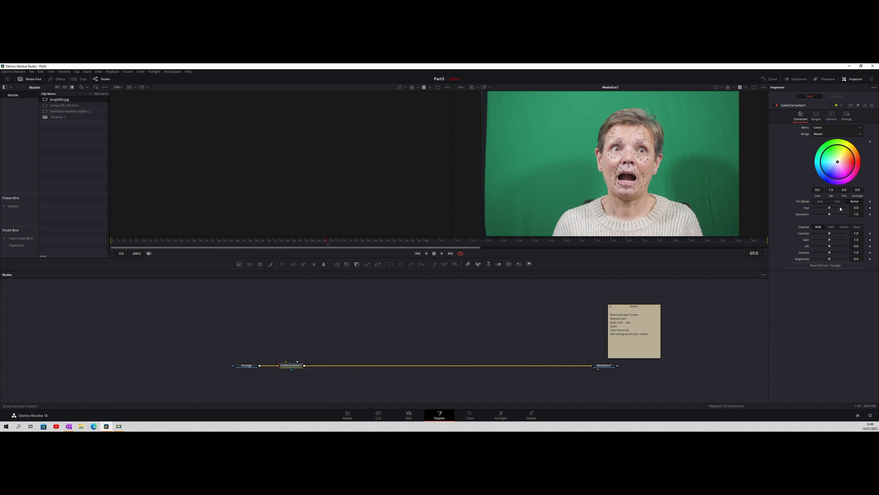
# Step: Set the Color Corrector's saturation to 1.6, contrast to 1.03, gain to 0.75 and gamma to 0.91
pyautogui.moveTo(830, 215); pyautogui.dragTo(839, 215)
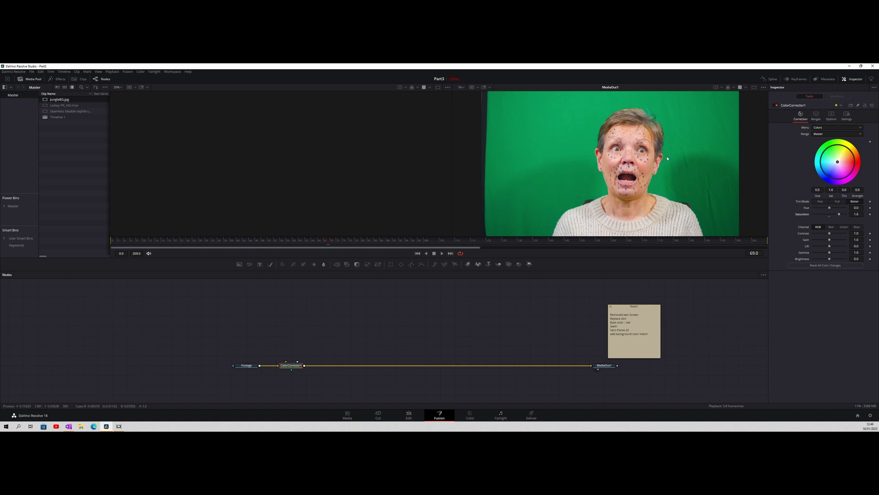
pyautogui.moveTo(832, 236); pyautogui.dragTo(826, 241)
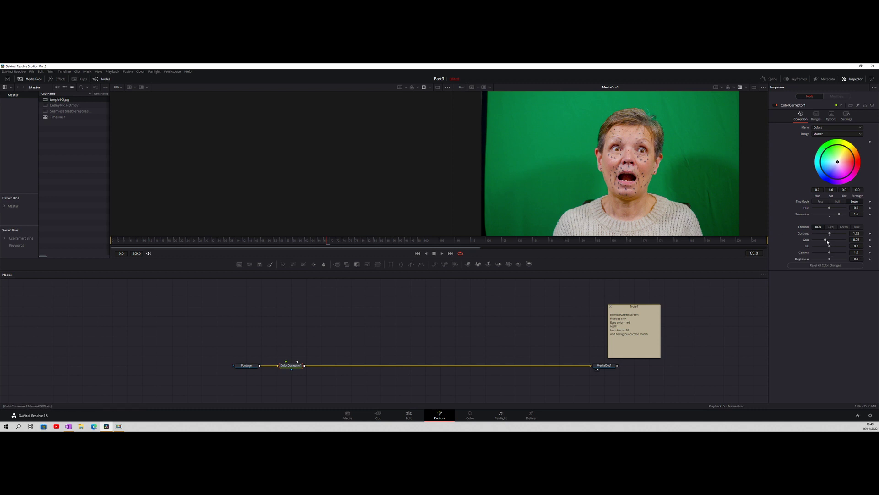
pyautogui.moveTo(827, 242)
pyautogui.mouseDown()
pyautogui.moveTo(843, 240)
pyautogui.moveTo(827, 239)
pyautogui.moveTo(829, 252)
pyautogui.mouseUp()
pyautogui.moveTo(830, 260); pyautogui.dragTo(830, 260)
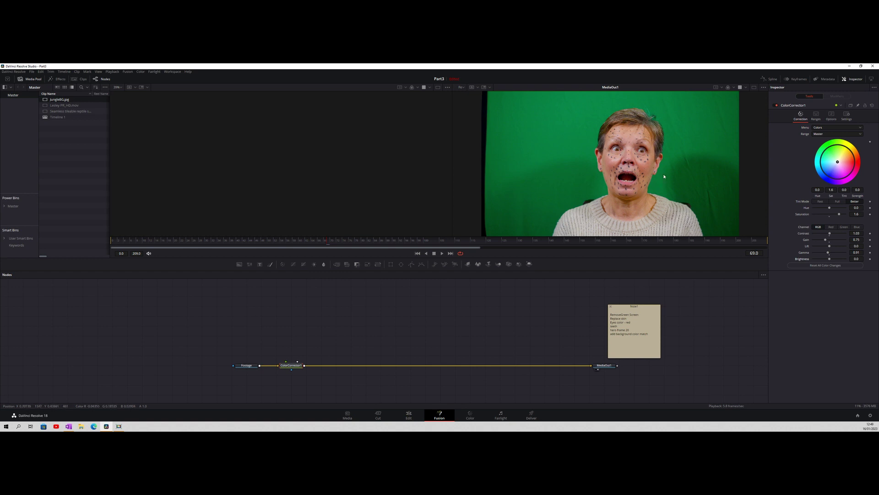
# Step: Insert a Delta Keyer node after the Color Corrector, spacing both nodes out along the connection to MediaOut1
pyautogui.moveTo(295, 367); pyautogui.dragTo(334, 368)
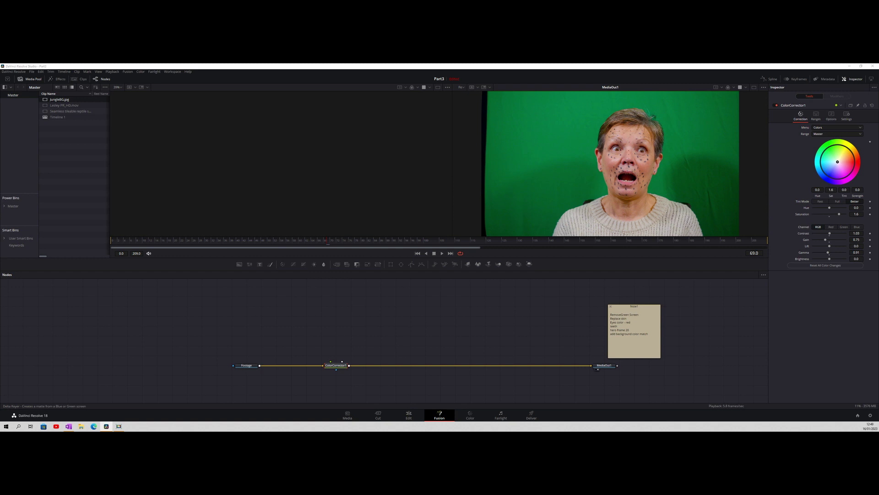
pyautogui.hotkey('shift', 'space')
pyautogui.moveTo(530, 185); pyautogui.dragTo(422, 137)
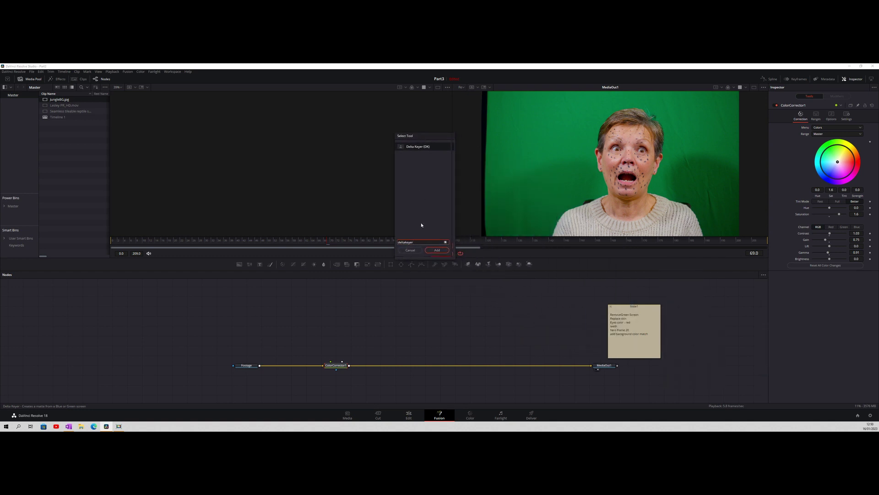
pyautogui.click(437, 251)
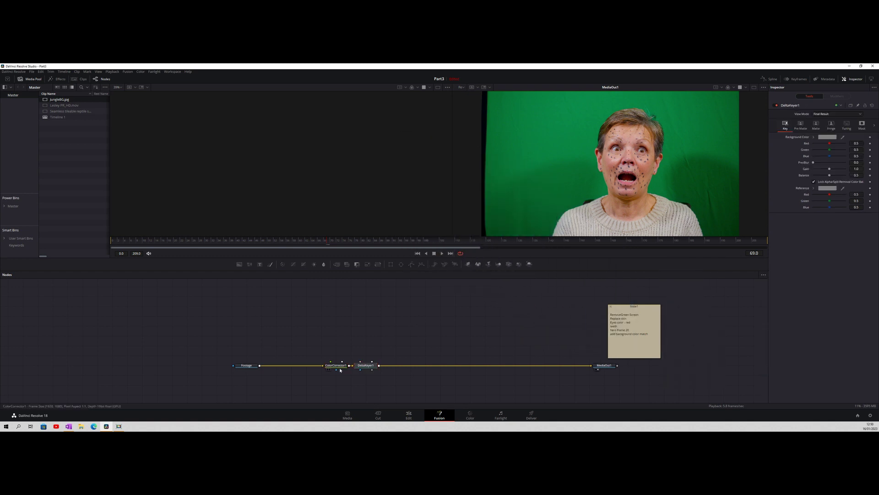
pyautogui.moveTo(358, 370); pyautogui.dragTo(391, 370)
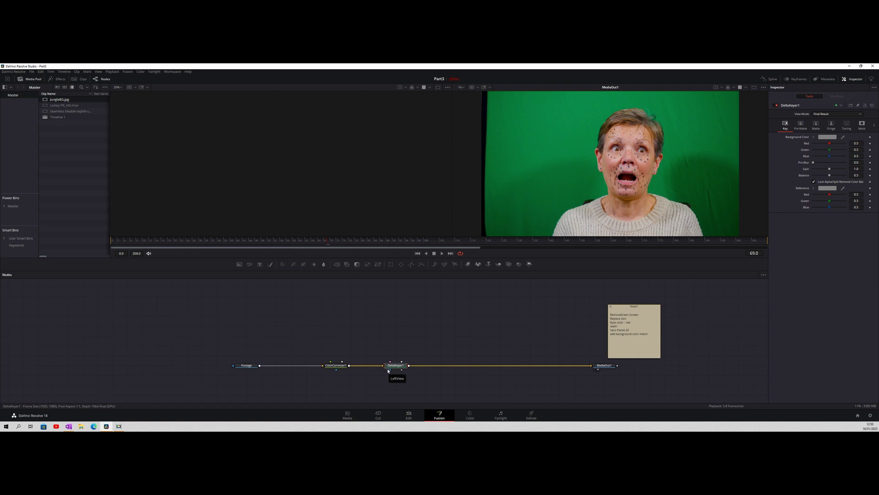
# Step: Show the Delta Keyer's output in the LeftView viewer and fit the image to the view
pyautogui.click(388, 371)
pyautogui.click(119, 87)
pyautogui.click(118, 95)
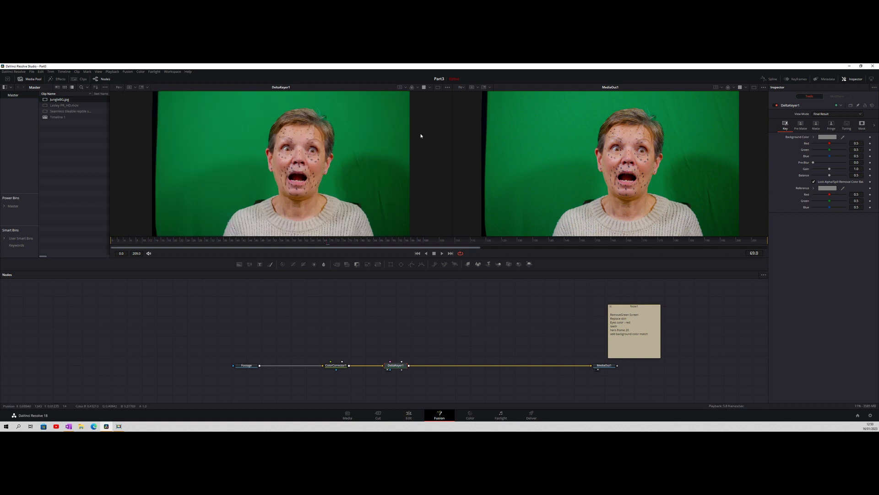
# Step: Check the Delta Keyer's alpha channel against its colour image, finishing on the colour view
pyautogui.click(412, 89)
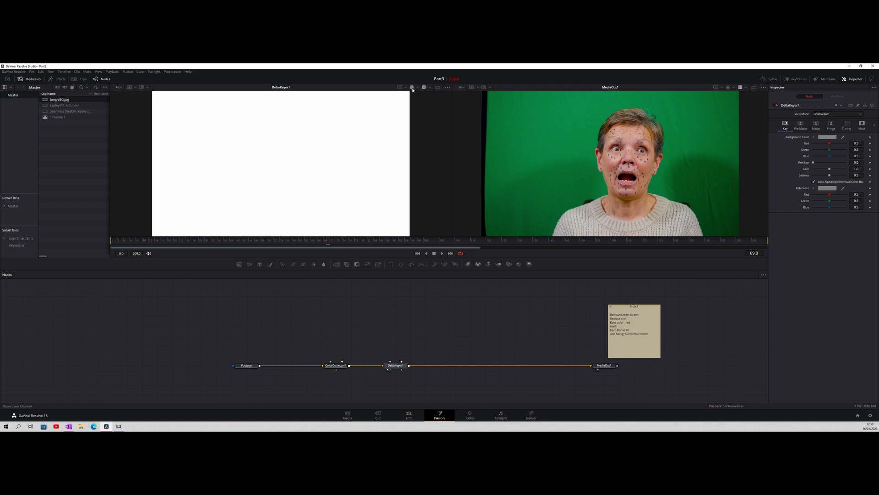
pyautogui.click(413, 89)
pyautogui.click(412, 88)
pyautogui.click(412, 89)
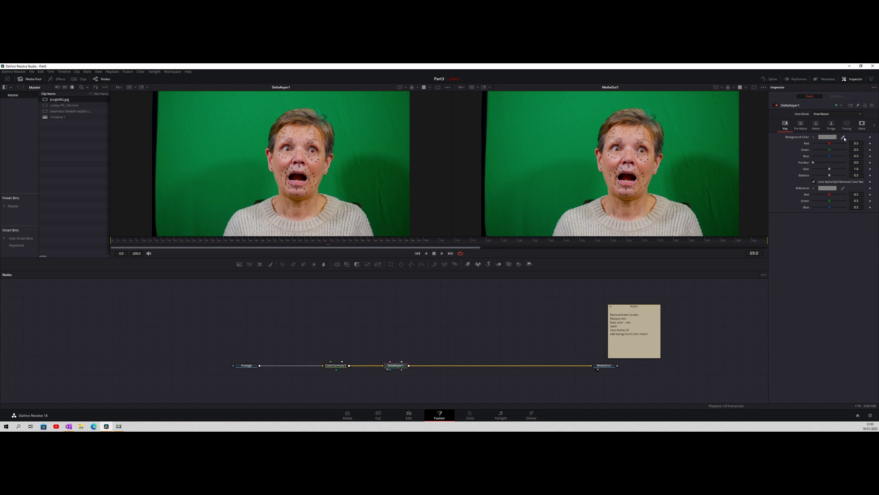
# Step: Sample the green screen beside the woman's neck as the Delta Keyer's background colour and set the gain to 1.024
pyautogui.moveTo(845, 138); pyautogui.dragTo(607, 189)
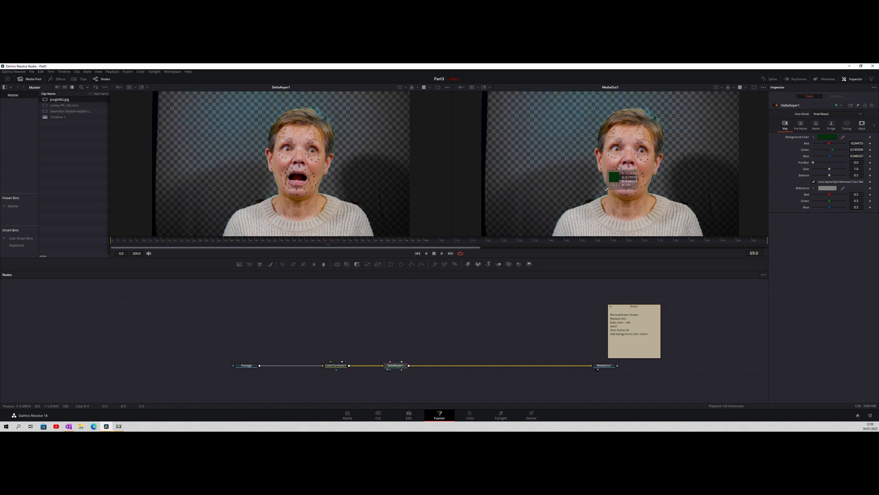
pyautogui.moveTo(607, 189); pyautogui.dragTo(607, 190)
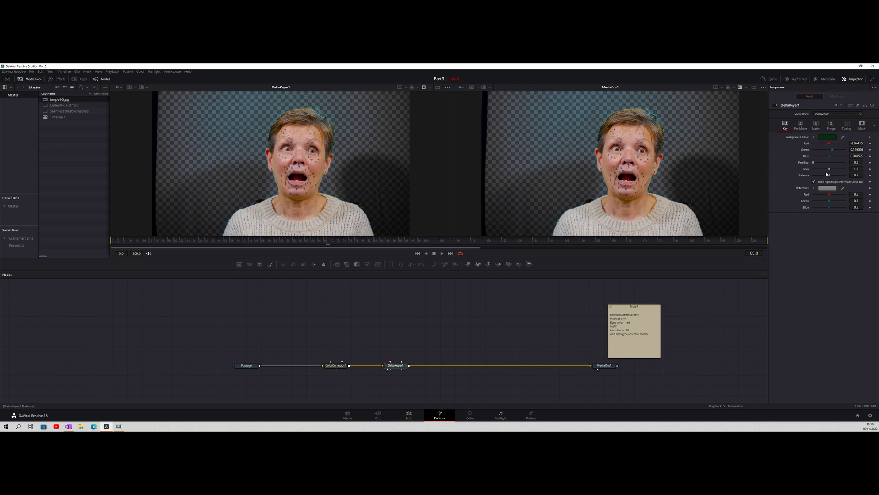
pyautogui.moveTo(830, 170); pyautogui.dragTo(830, 169)
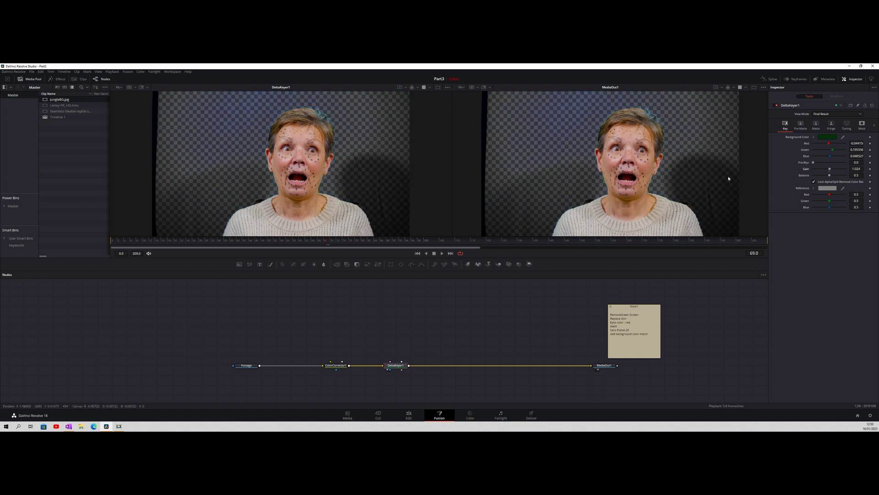
# Step: Display the Delta Keyer's alpha matte and fine-tune its gain and balance
pyautogui.click(412, 89)
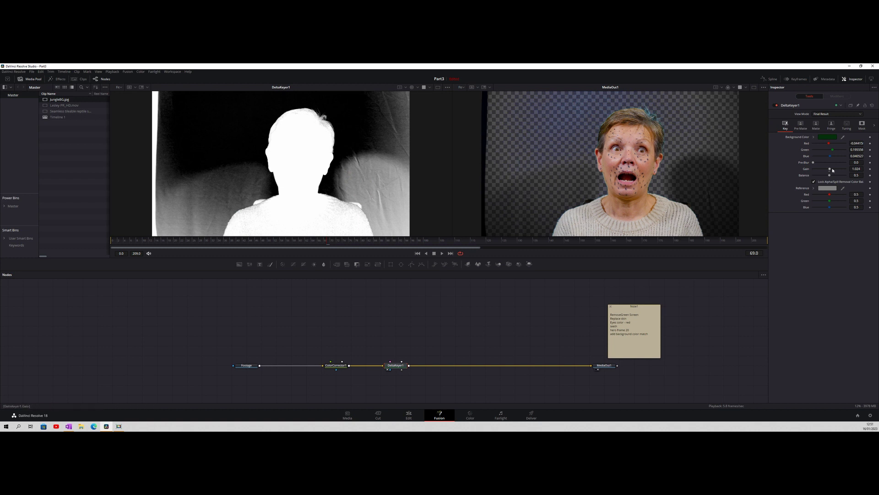
pyautogui.moveTo(831, 170); pyautogui.dragTo(832, 170)
pyautogui.moveTo(831, 175); pyautogui.dragTo(829, 176)
# Step: Set the Delta Keyer's matte threshold to 0.067 low and 0.811 high
pyautogui.click(817, 126)
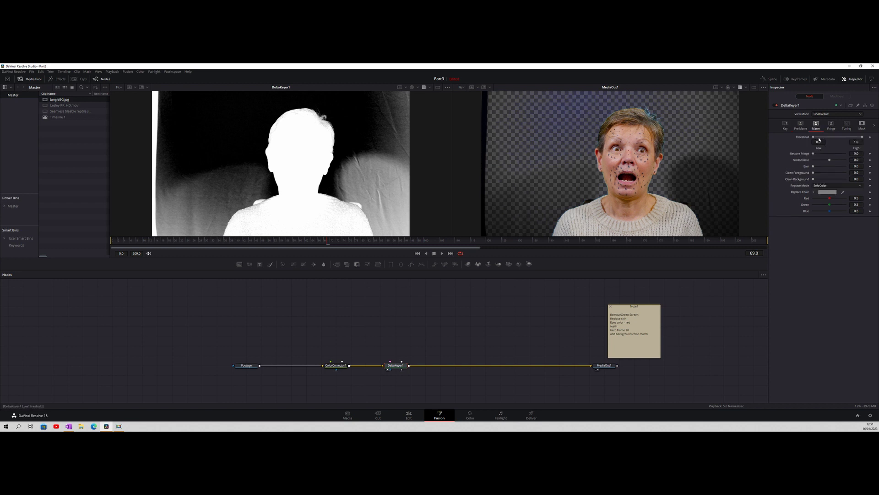
pyautogui.moveTo(815, 137); pyautogui.dragTo(835, 138)
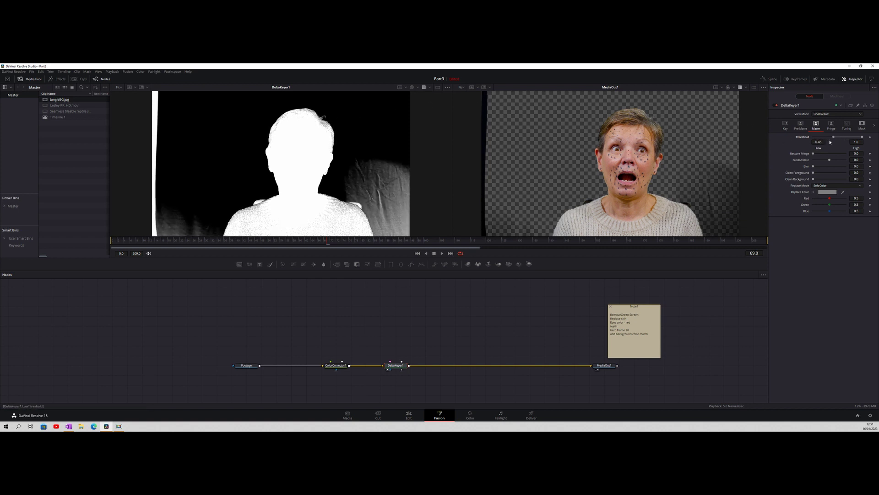
pyautogui.moveTo(833, 137); pyautogui.dragTo(852, 137)
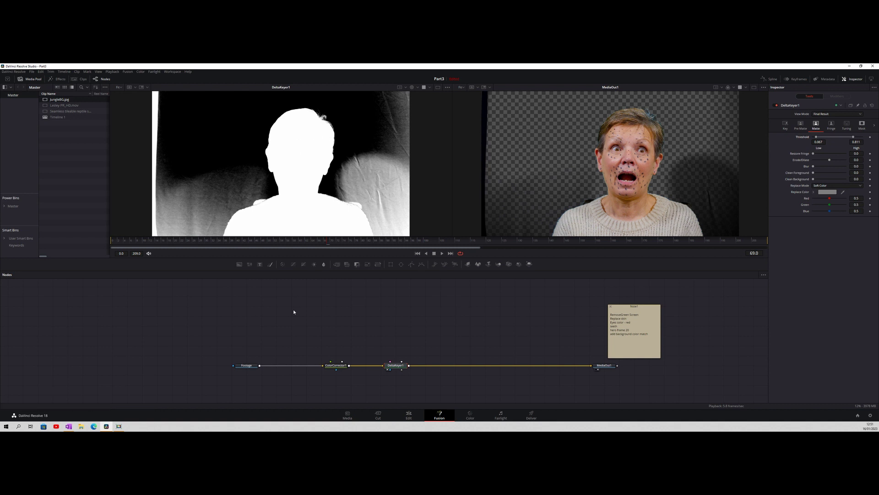
# Step: Move the Color Corrector closer to Footage and add a Clean Plate node above, fed by the Color Corrector's output
pyautogui.click(335, 365)
pyautogui.moveTo(336, 365); pyautogui.dragTo(306, 365)
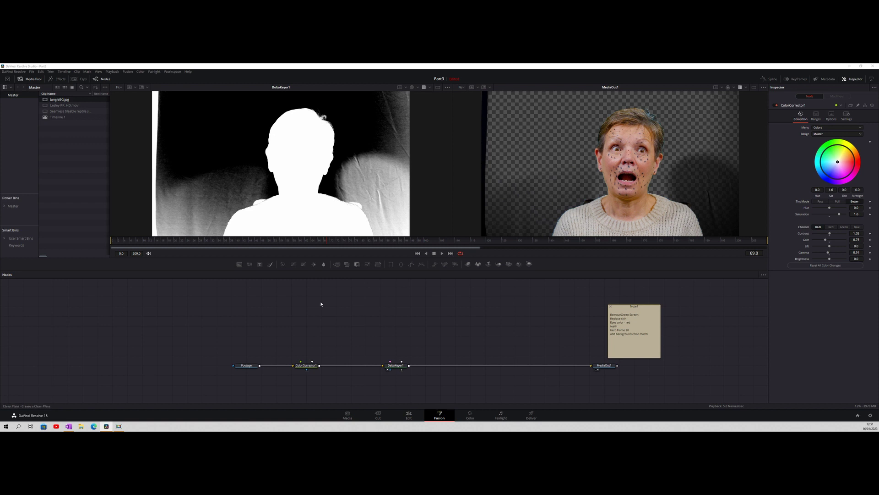
pyautogui.press('Return')
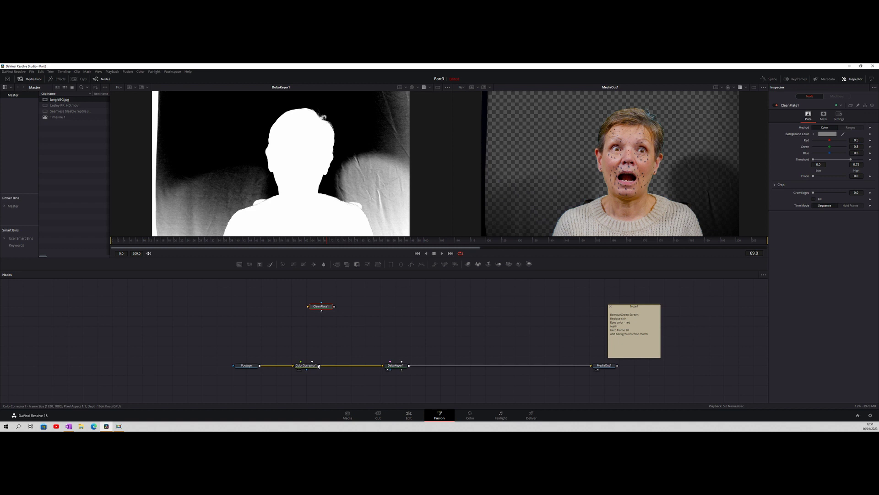
pyautogui.moveTo(319, 365); pyautogui.dragTo(335, 306)
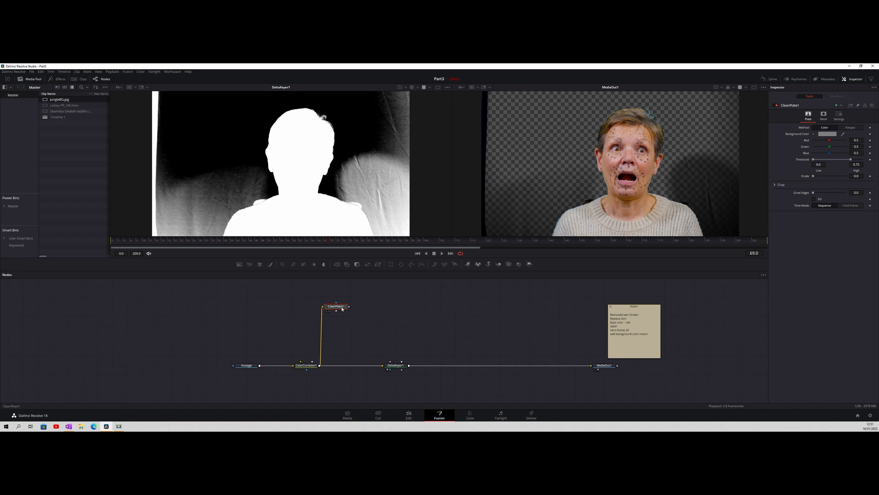
# Step: View the Clean Plate, sample the green background, set Erode to 0.02224 and Grow Edges to 0.0488, and enable Fill
pyautogui.click(328, 311)
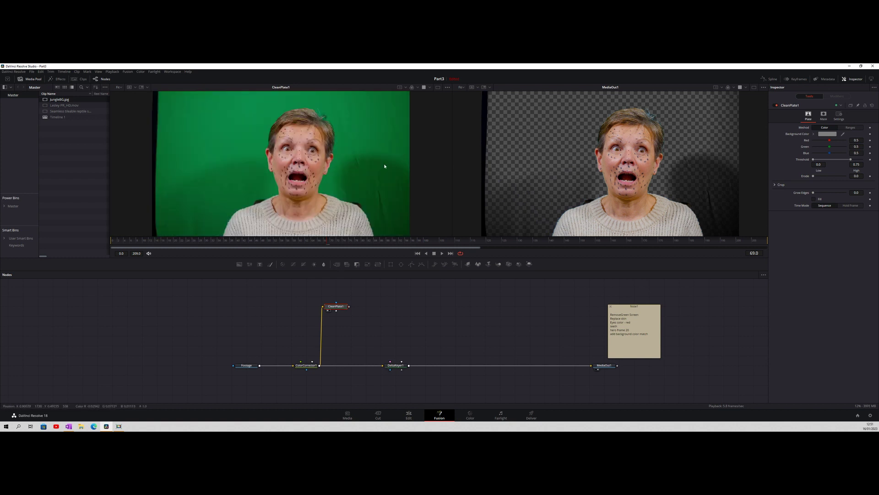
pyautogui.moveTo(842, 135); pyautogui.dragTo(329, 187)
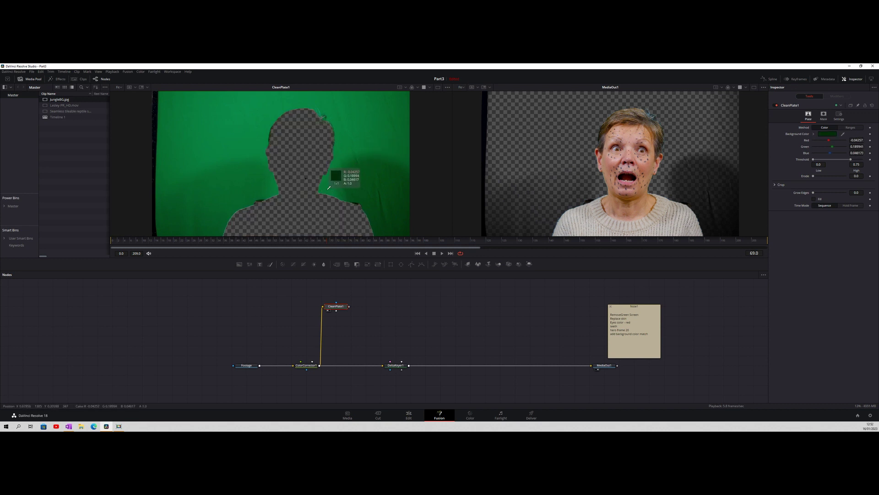
pyautogui.moveTo(329, 187); pyautogui.dragTo(324, 188)
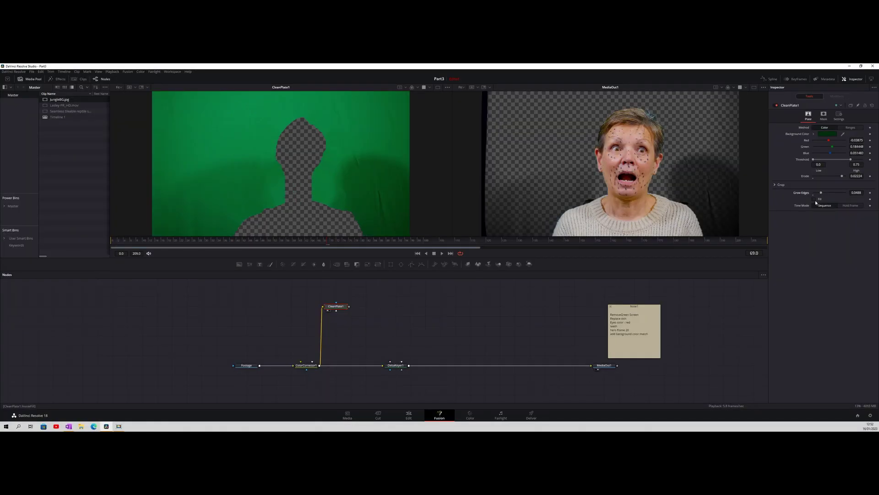
pyautogui.click(814, 199)
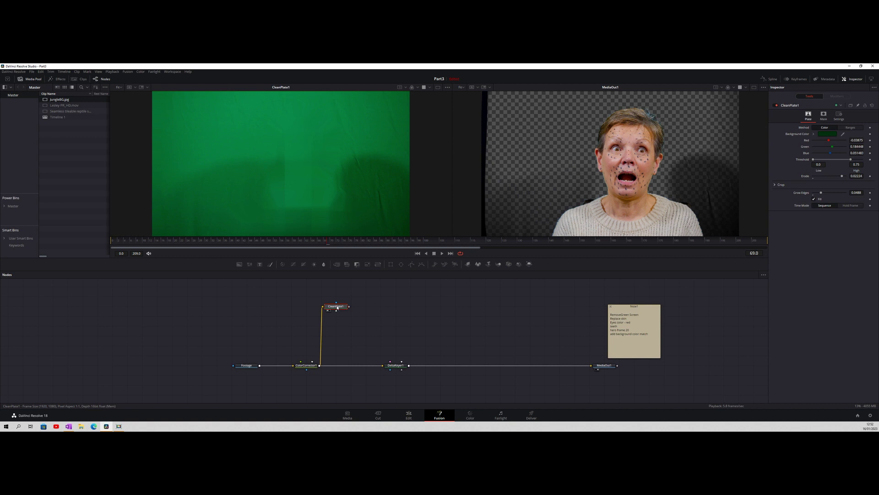
# Step: Add a Blur node after the Clean Plate and view it in LeftView, with MediaOut1 in the other viewer
pyautogui.click(324, 264)
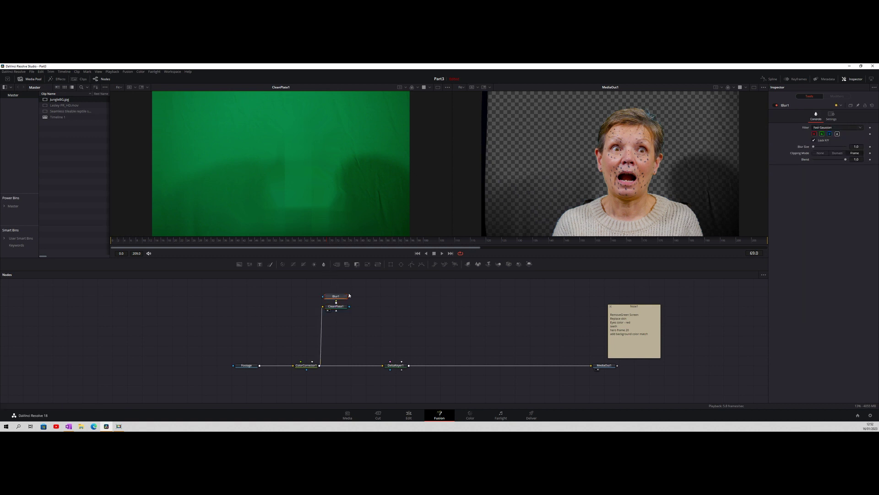
pyautogui.moveTo(346, 300); pyautogui.dragTo(366, 308)
pyautogui.click(359, 311)
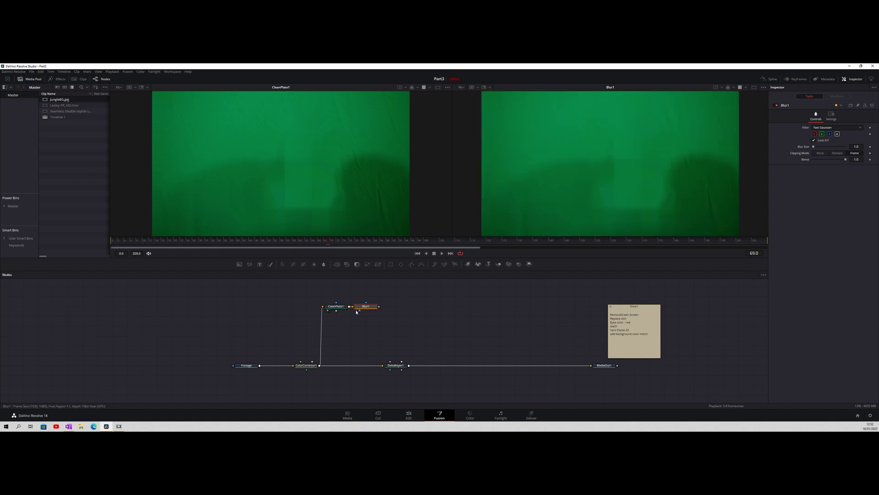
pyautogui.click(357, 310)
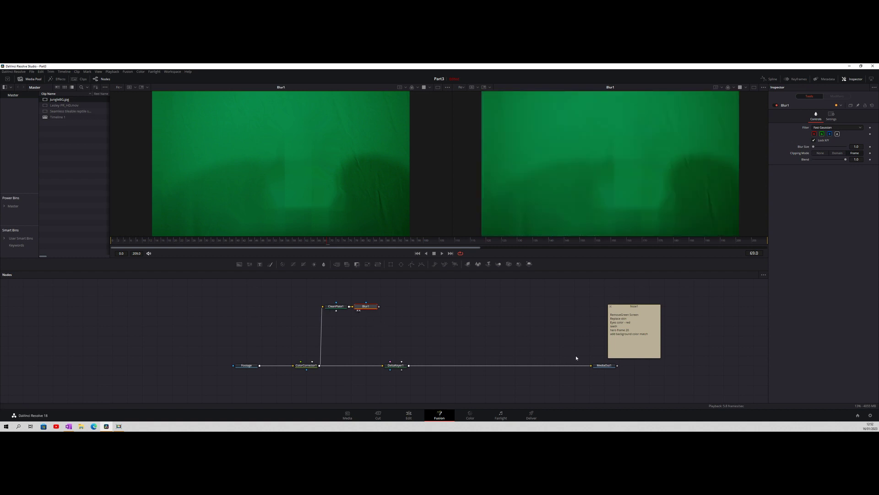
pyautogui.click(599, 368)
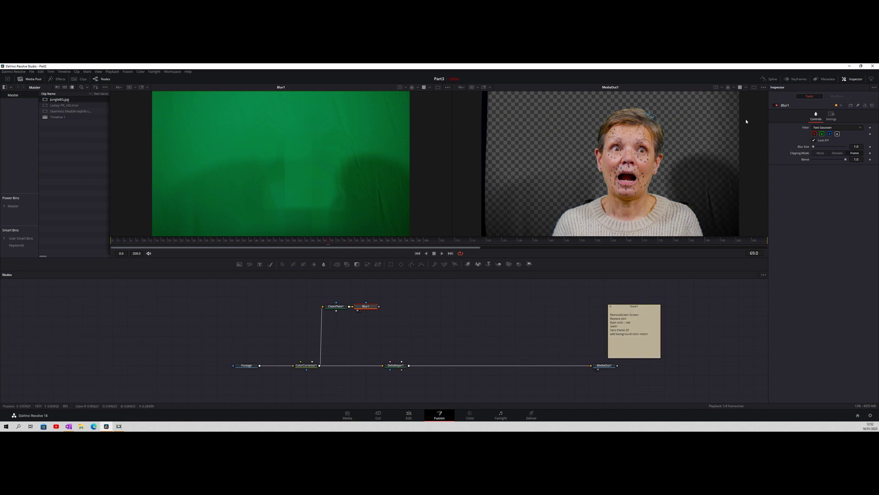
# Step: Set the blur size to 14.2 and connect the Blur node to the Delta Keyer's Clean Plate input
pyautogui.moveTo(815, 147); pyautogui.dragTo(818, 148)
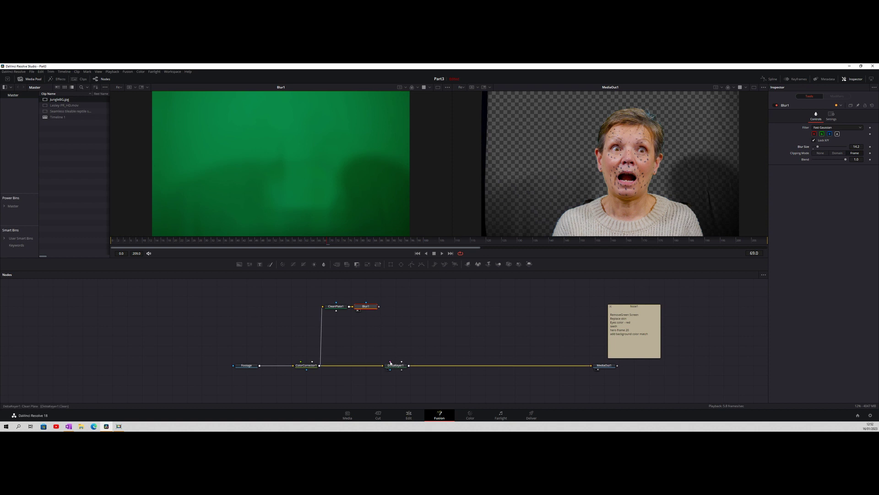
pyautogui.moveTo(390, 363); pyautogui.dragTo(380, 309)
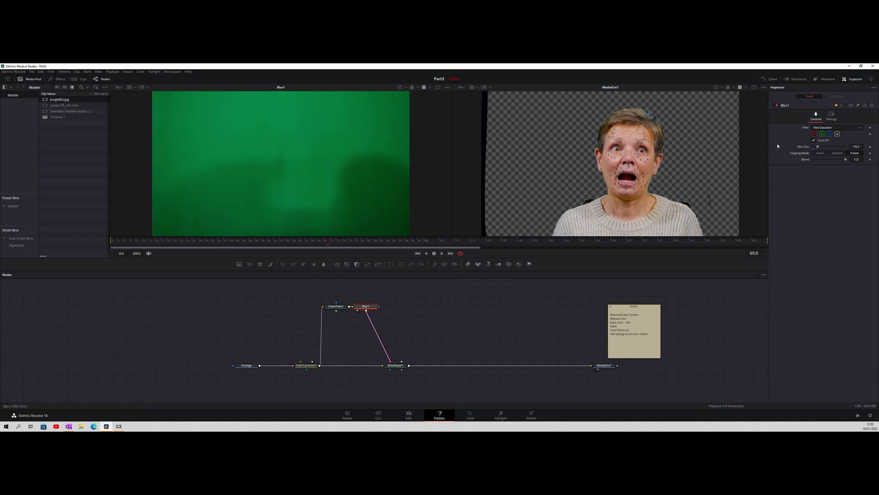
# Step: Bypass the Clean Plate node and re-enable it to compare its effect on the key
pyautogui.click(339, 307)
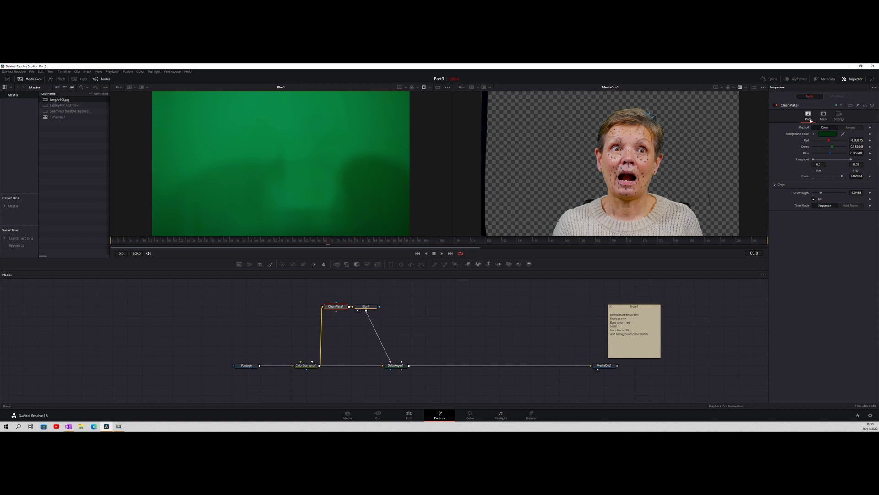
pyautogui.click(775, 105)
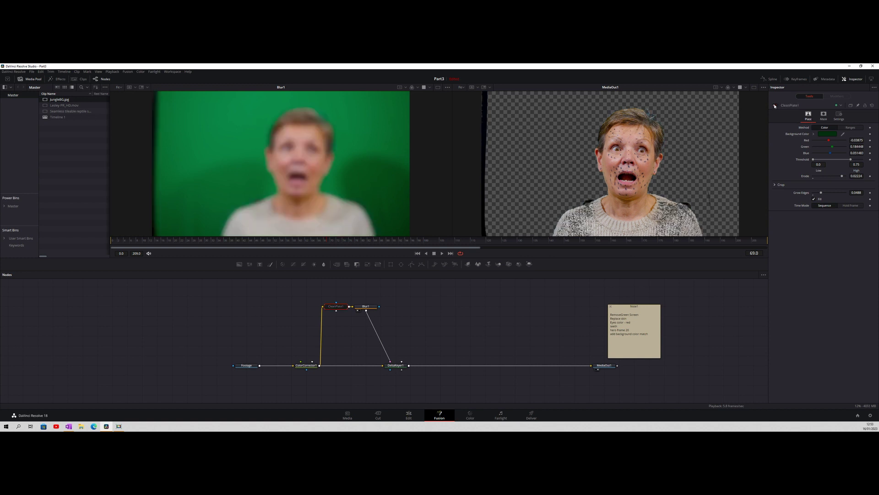
pyautogui.click(776, 106)
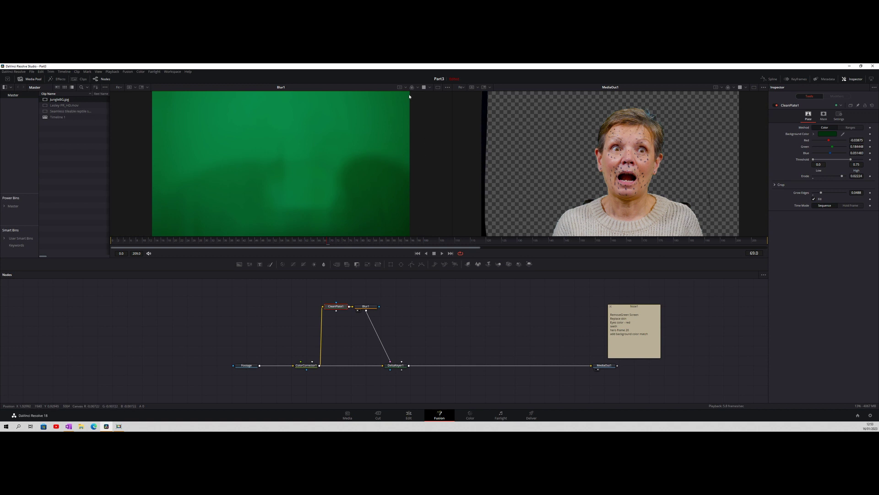
# Step: Show the Delta Keyer node in LeftView as its alpha channel
pyautogui.click(392, 366)
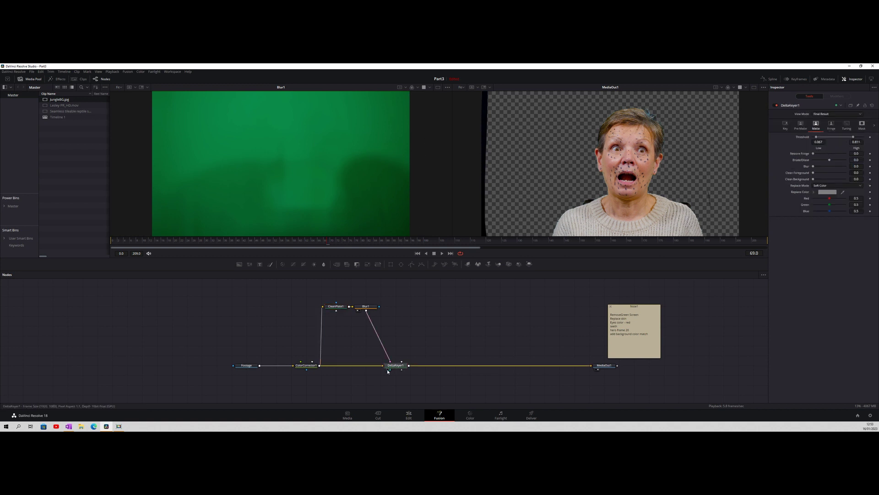
pyautogui.click(388, 370)
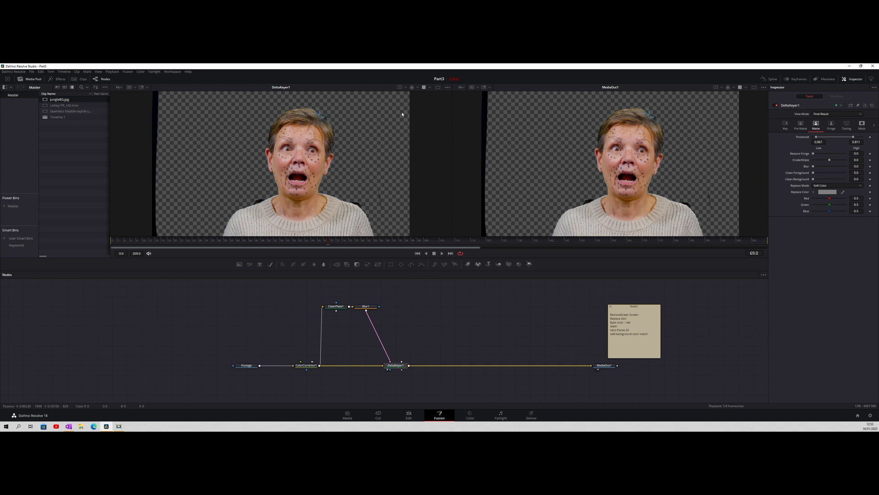
pyautogui.click(411, 87)
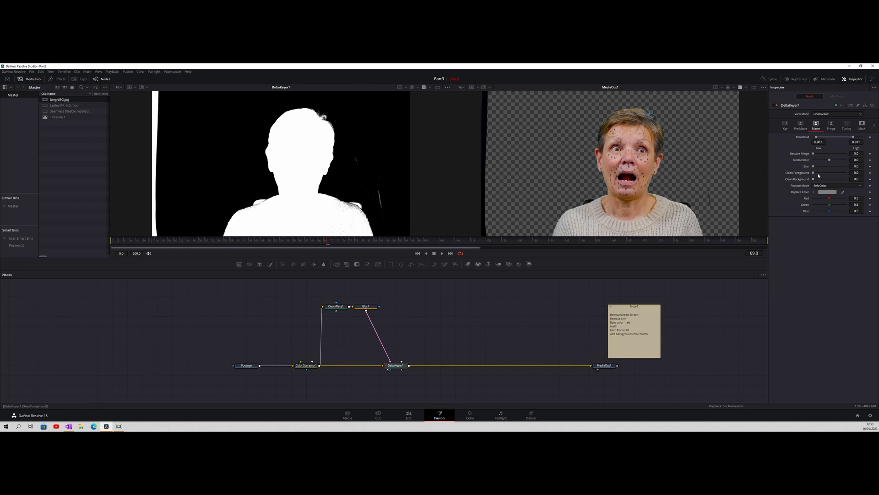
# Step: Refine the Delta Keyer matte with Clean Foreground 0.00441, Clean Background 0.00055 and Threshold from 0.0 low to 0.244 high
pyautogui.moveTo(814, 173)
pyautogui.mouseDown()
pyautogui.moveTo(843, 174)
pyautogui.moveTo(831, 175)
pyautogui.mouseUp()
pyautogui.moveTo(853, 139); pyautogui.dragTo(828, 139)
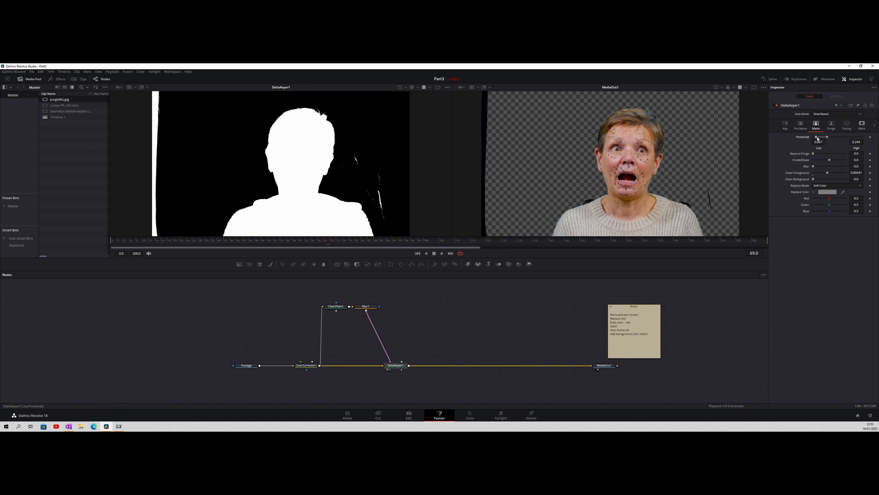
pyautogui.moveTo(818, 138); pyautogui.dragTo(815, 138)
pyautogui.moveTo(815, 138)
pyautogui.mouseDown()
pyautogui.moveTo(822, 138)
pyautogui.moveTo(814, 136)
pyautogui.mouseUp()
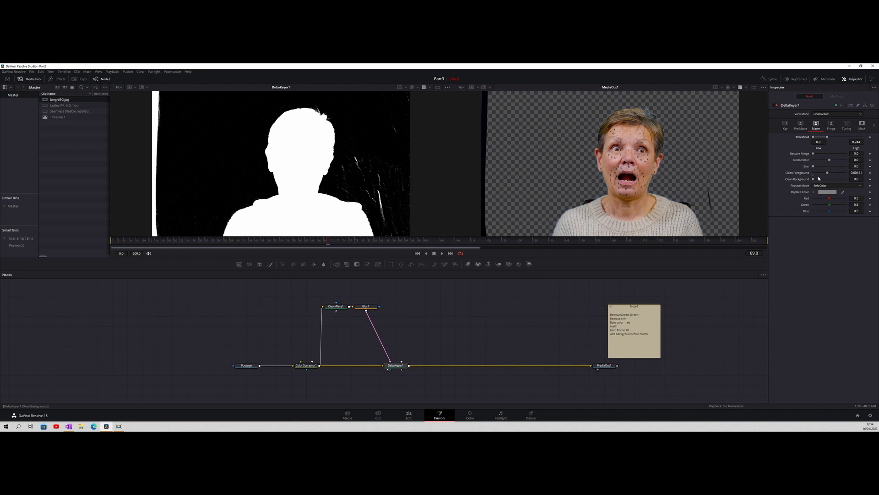
pyautogui.moveTo(813, 180); pyautogui.dragTo(814, 180)
pyautogui.moveTo(814, 140); pyautogui.dragTo(815, 139)
pyautogui.moveTo(815, 139); pyautogui.dragTo(813, 141)
# Step: Add a BSpline mask node and draw a closed outline loosely around the woman's head and shoulders, extending below the frame
pyautogui.moveTo(421, 264); pyautogui.dragTo(424, 316)
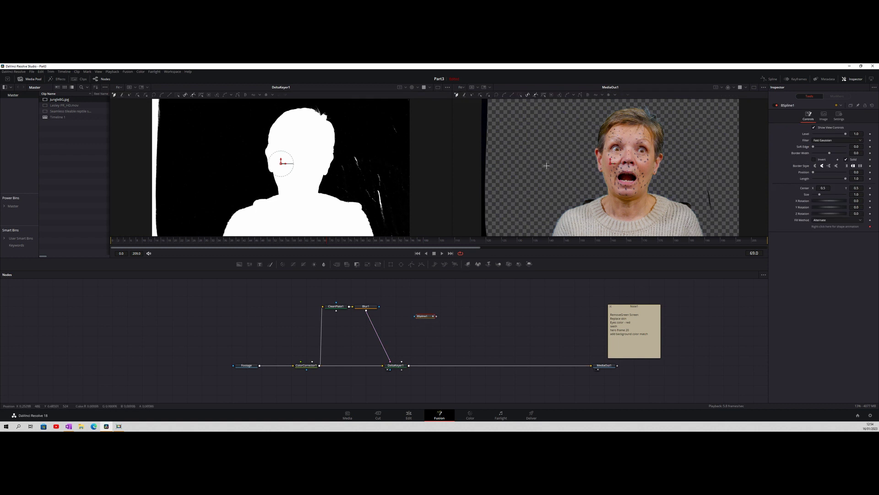
pyautogui.scroll(-1, 548, 164)
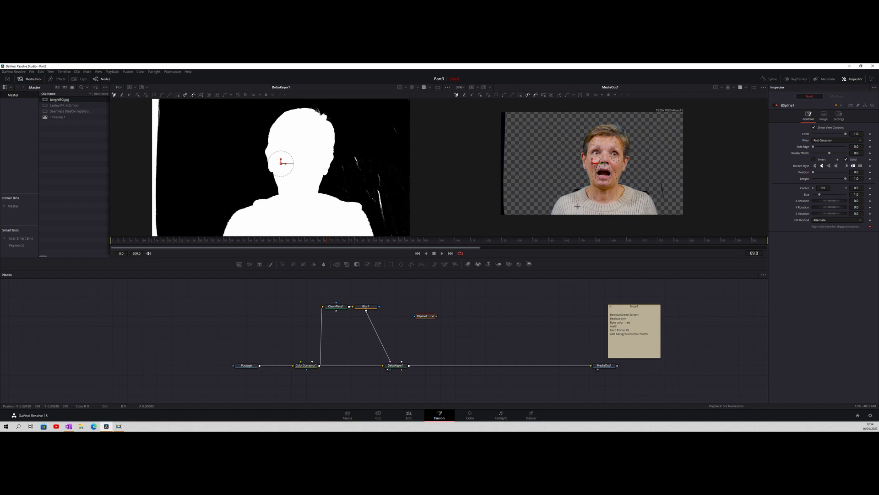
pyautogui.click(665, 225)
pyautogui.click(659, 210)
pyautogui.click(649, 190)
pyautogui.click(625, 181)
pyautogui.click(635, 160)
pyautogui.click(635, 146)
pyautogui.click(631, 134)
pyautogui.click(627, 124)
pyautogui.click(615, 118)
pyautogui.click(598, 121)
pyautogui.click(583, 134)
pyautogui.click(582, 138)
pyautogui.click(579, 151)
pyautogui.click(578, 163)
pyautogui.click(580, 179)
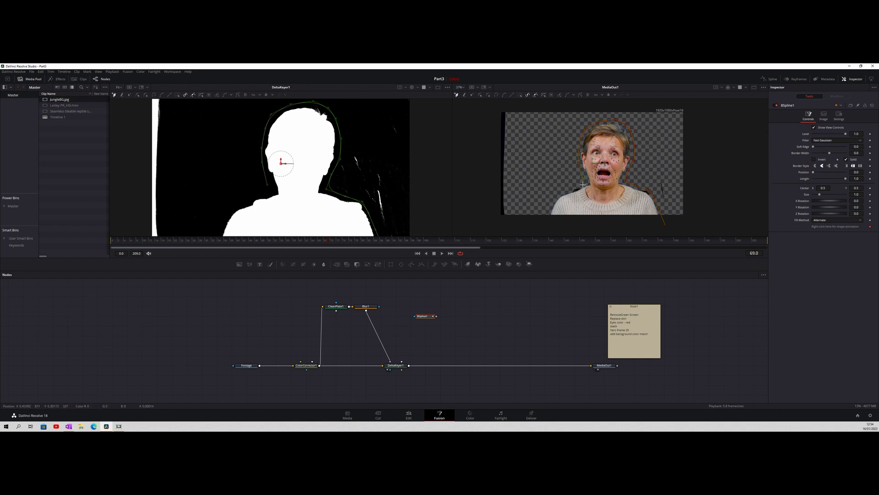
pyautogui.click(576, 185)
pyautogui.click(567, 189)
pyautogui.click(551, 202)
pyautogui.click(551, 216)
pyautogui.click(575, 225)
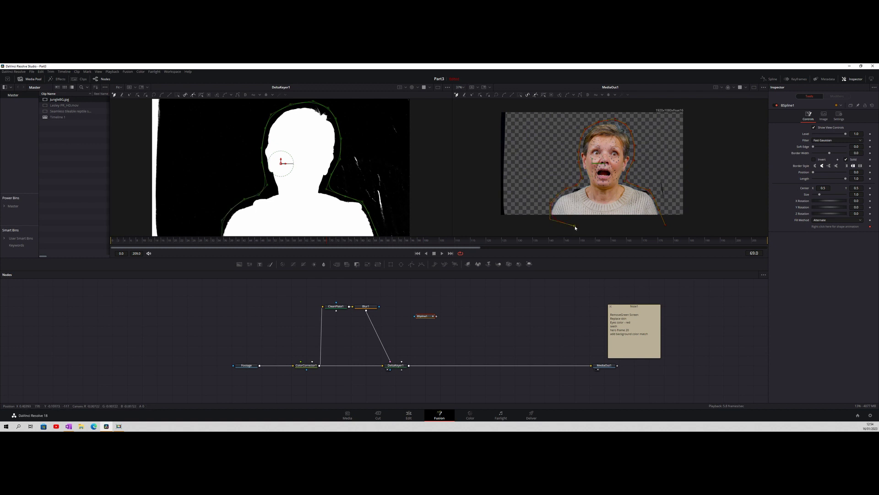
pyautogui.click(667, 226)
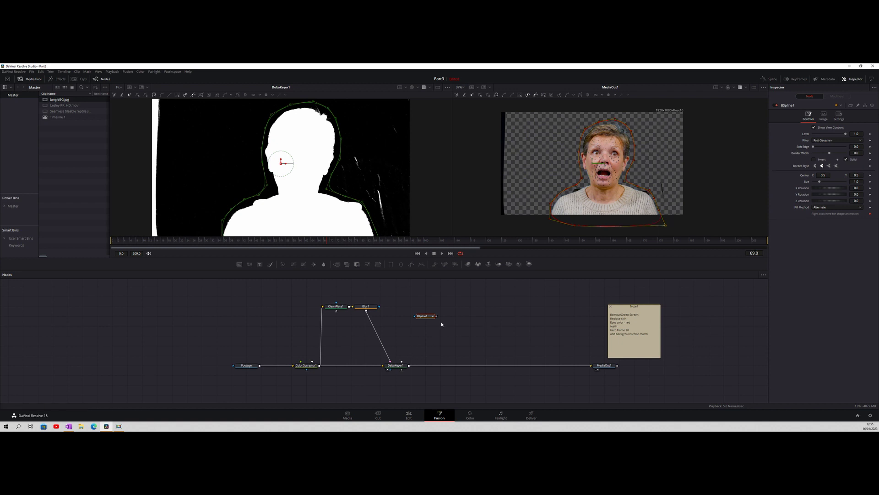
# Step: Place the BSpline node below the Delta Keyer, connect it to the garbage matte input and invert the mask
pyautogui.moveTo(421, 317); pyautogui.dragTo(377, 386)
pyautogui.moveTo(402, 372); pyautogui.dragTo(393, 388)
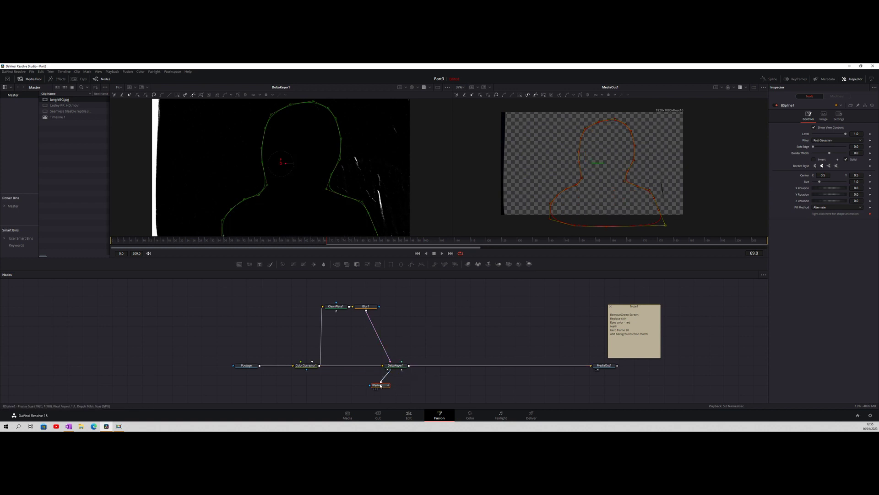
pyautogui.click(813, 159)
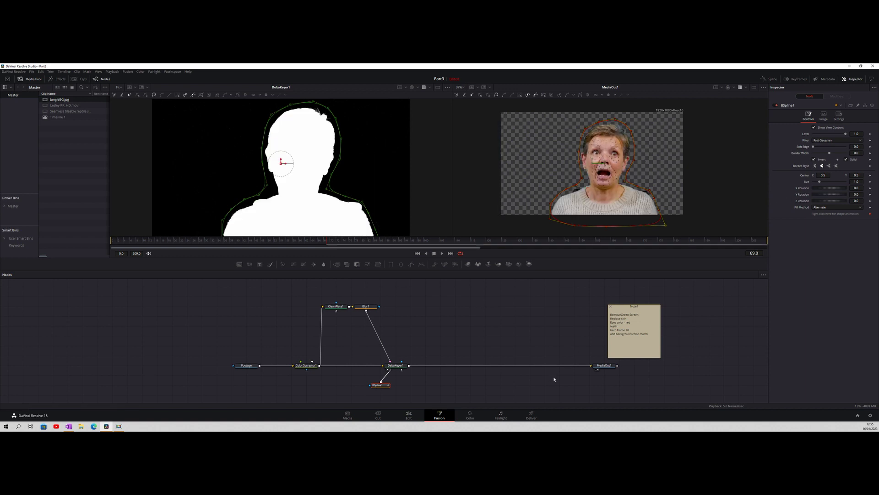
# Step: Select the Delta Keyer and play the clip to check the masked matte across its frames
pyautogui.click(397, 366)
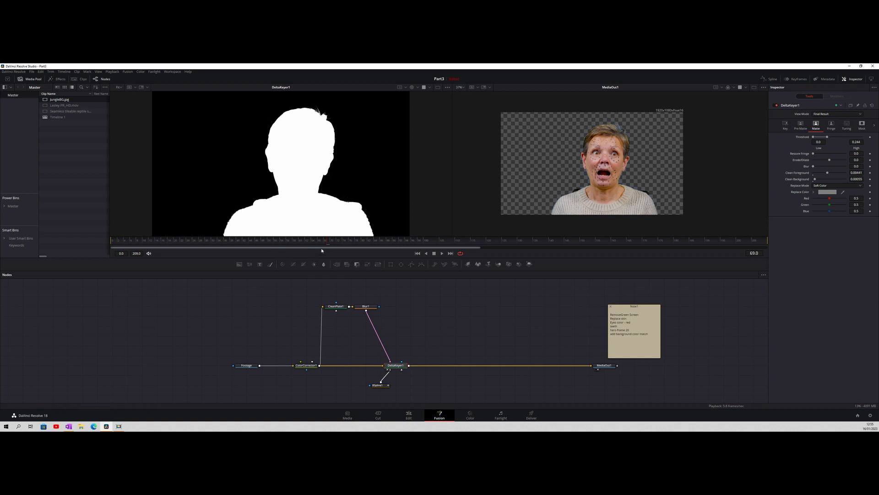
pyautogui.click(442, 253)
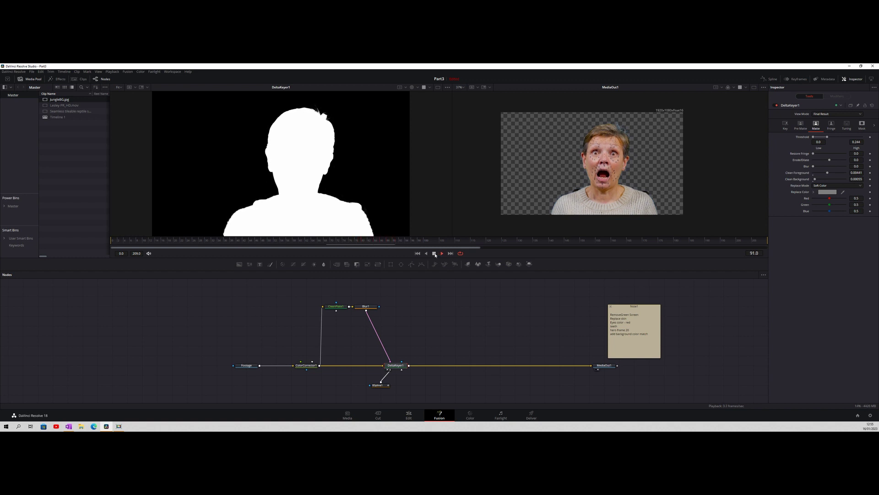
pyautogui.click(435, 253)
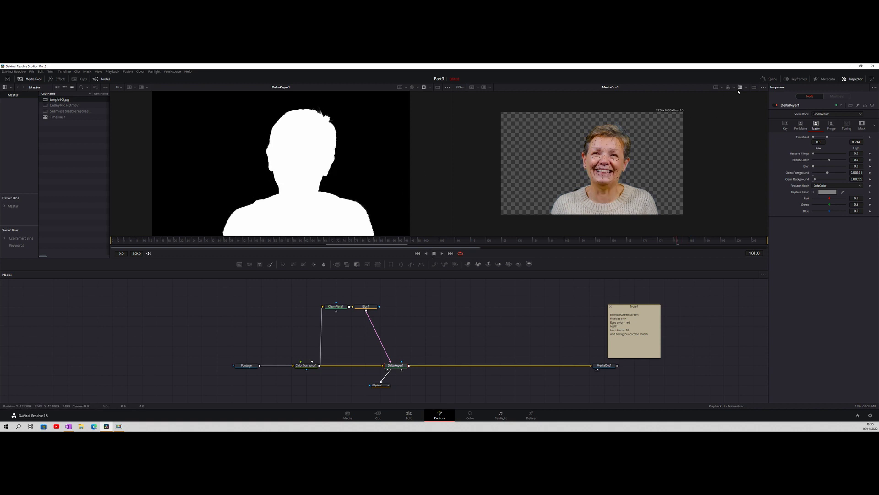
# Step: Switch to a single viewer showing MediaOut1 and fit the image to it
pyautogui.click(755, 87)
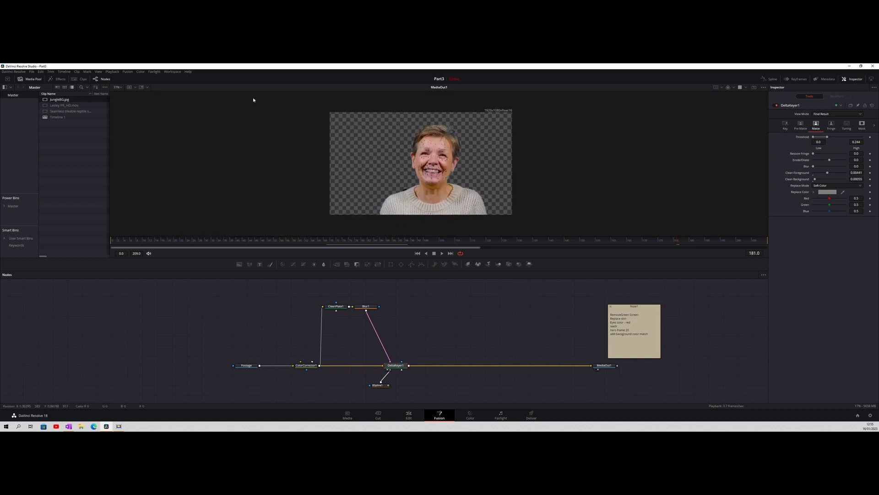
pyautogui.click(120, 90)
pyautogui.click(117, 120)
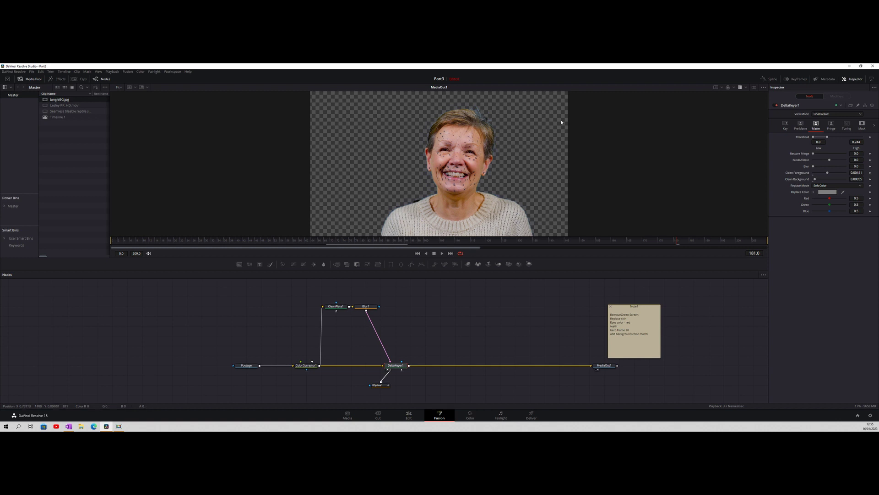
# Step: Set the Delta Keyer's fringe Spill Method to Well Done
pyautogui.click(832, 125)
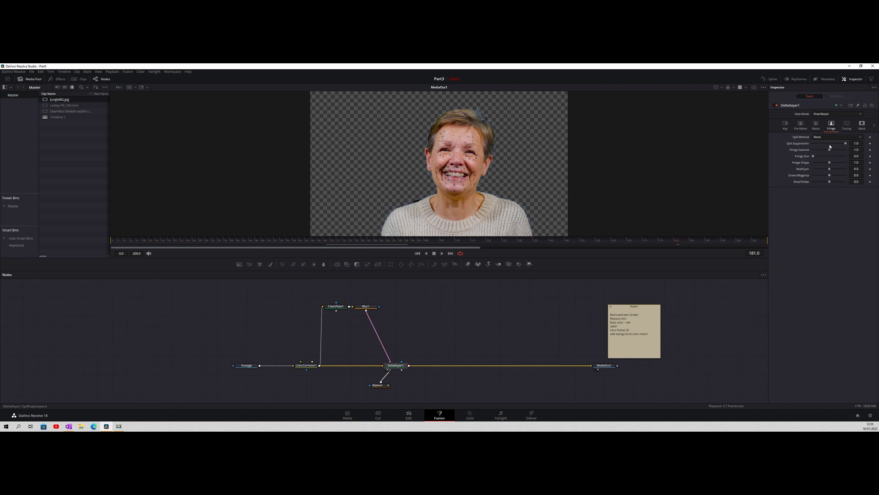
pyautogui.click(832, 138)
pyautogui.click(828, 155)
pyautogui.click(827, 138)
pyautogui.click(822, 160)
# Step: Sample the matte's Replace Color from the edge of the woman's hair and adjust Restore Fringe
pyautogui.click(814, 126)
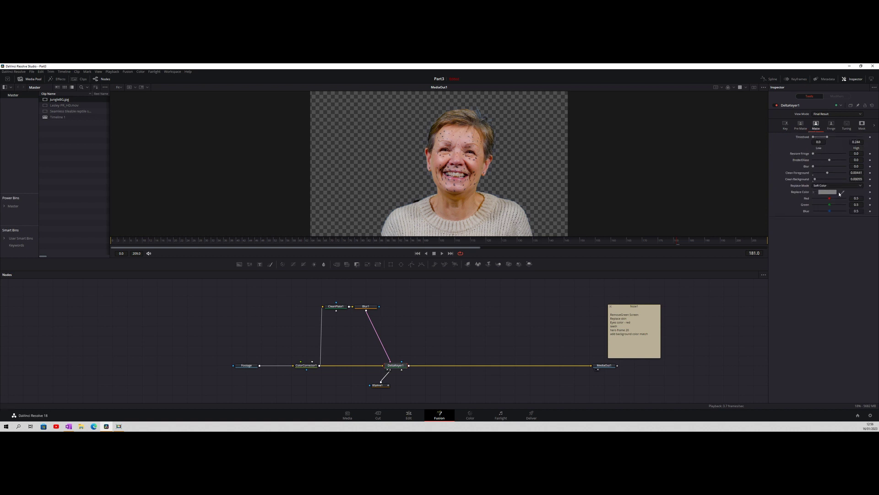
pyautogui.moveTo(833, 188); pyautogui.dragTo(486, 132)
pyautogui.click(814, 155)
pyautogui.moveTo(815, 153); pyautogui.dragTo(819, 152)
# Step: Set the Delta Keyer's Fringe Gamma to 0.84 and Fringe Size to 0.00236, and play the clip to check the edges
pyautogui.click(832, 125)
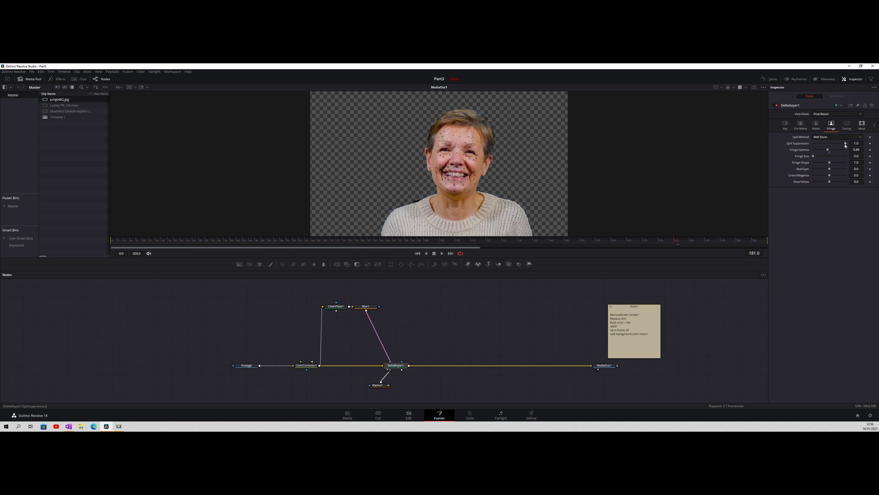
pyautogui.moveTo(828, 152); pyautogui.dragTo(828, 151)
pyautogui.moveTo(817, 156); pyautogui.dragTo(817, 157)
pyautogui.click(443, 253)
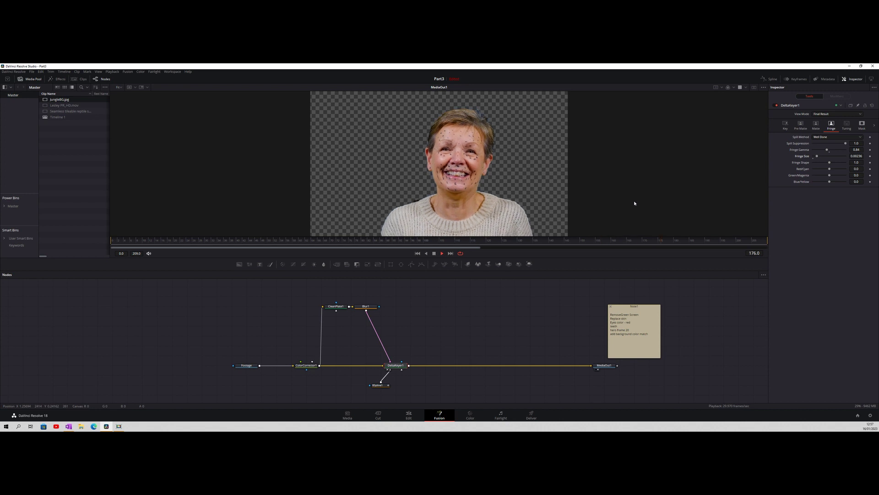
pyautogui.click(442, 253)
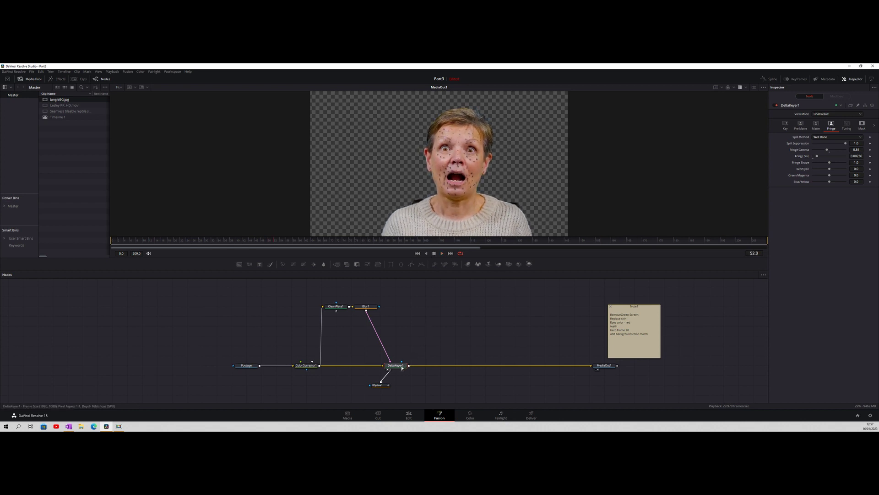
# Step: Add a Color Corrector after the Delta Keyer with Saturation 0.89, Contrast 1.03, Gain 0.98 and Gamma 0.98
pyautogui.click(283, 263)
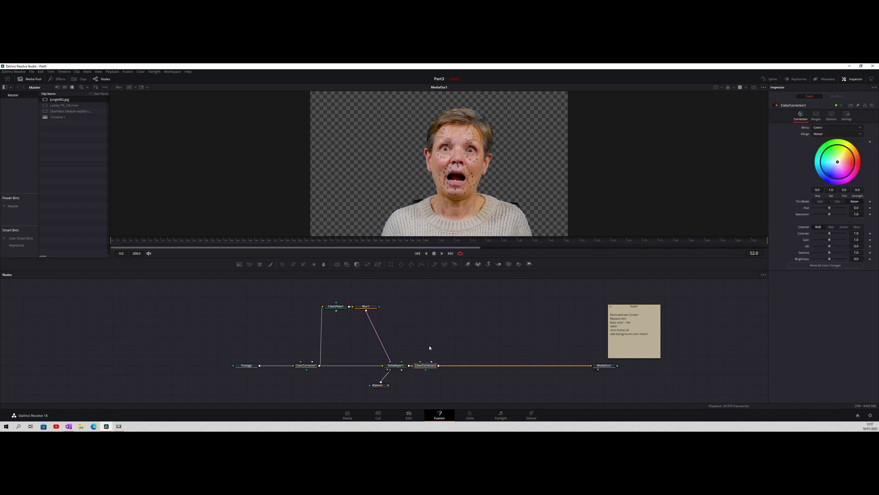
pyautogui.moveTo(435, 366); pyautogui.dragTo(451, 367)
pyautogui.moveTo(828, 215); pyautogui.dragTo(827, 217)
pyautogui.moveTo(830, 234); pyautogui.dragTo(831, 234)
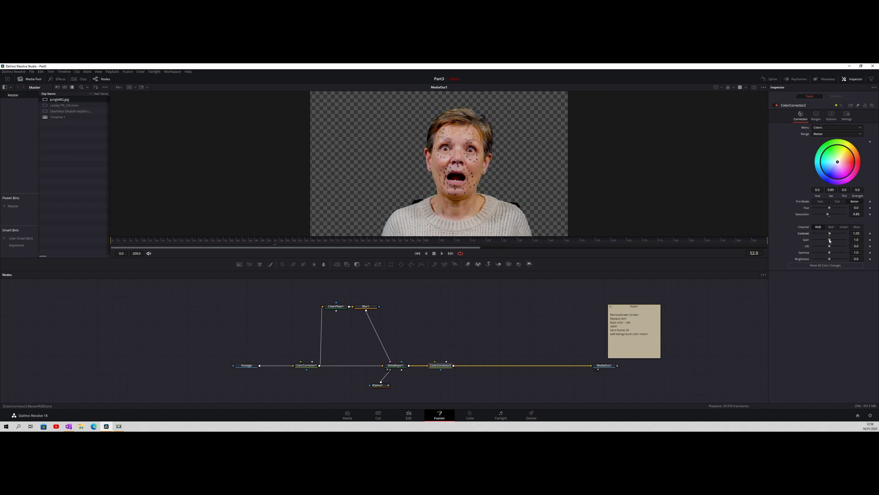
pyautogui.moveTo(830, 241); pyautogui.dragTo(830, 242)
pyautogui.moveTo(830, 247); pyautogui.dragTo(830, 247)
pyautogui.moveTo(832, 254); pyautogui.dragTo(830, 254)
# Step: Play the corrected clip and examine MediaOut1's alpha channel before returning to the colour view
pyautogui.click(443, 253)
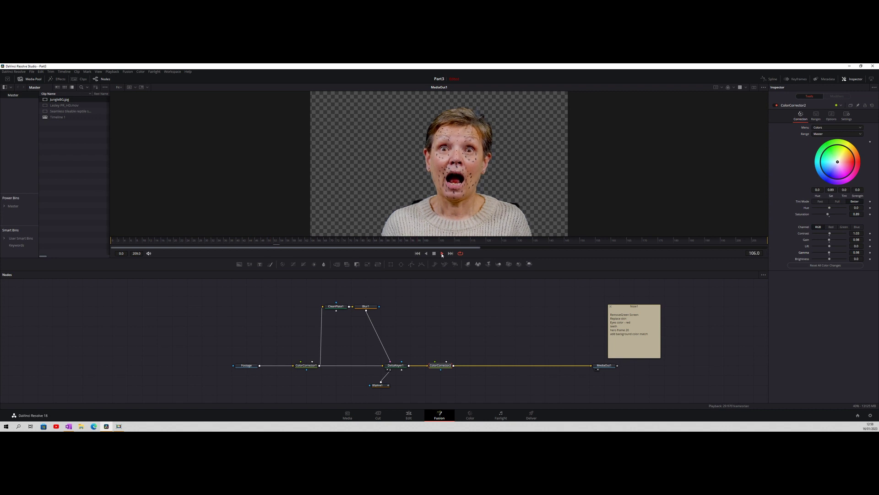
pyautogui.press('space')
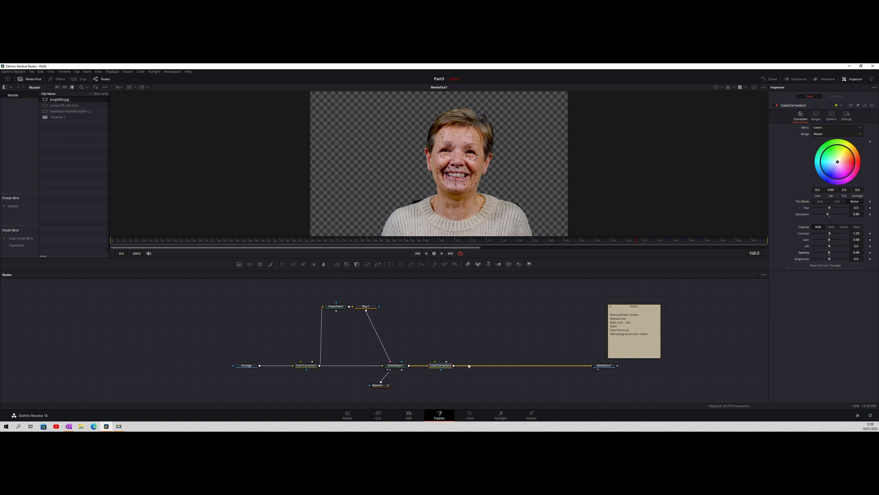
pyautogui.click(728, 88)
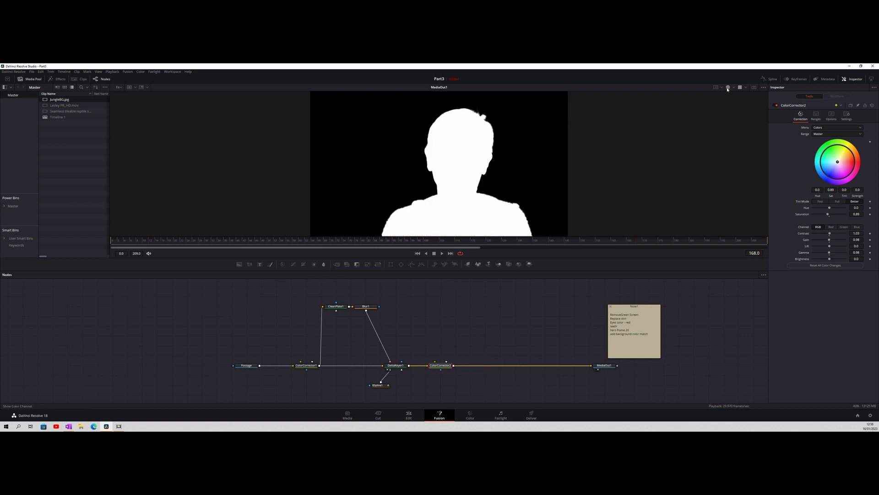
pyautogui.click(728, 88)
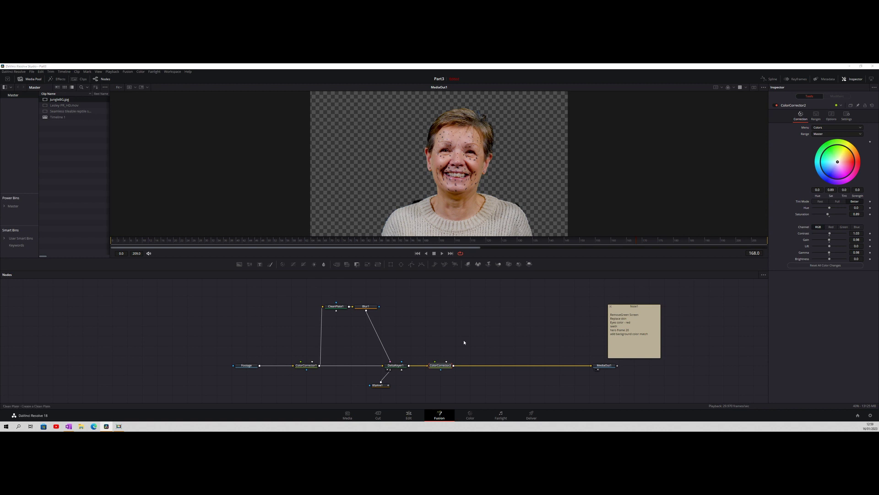
# Step: Add a Saver node fed by the second Color Corrector and branch it off above the connection to MediaOut1
pyautogui.press('Return')
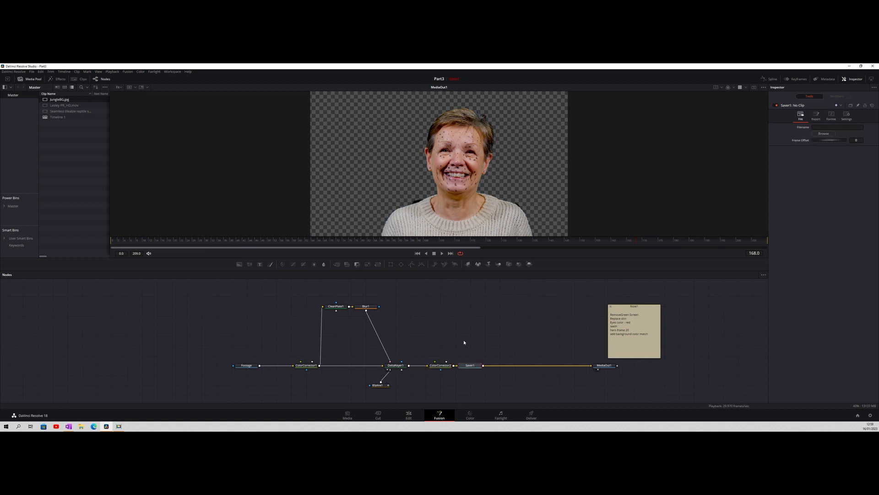
pyautogui.moveTo(479, 365); pyautogui.dragTo(495, 367)
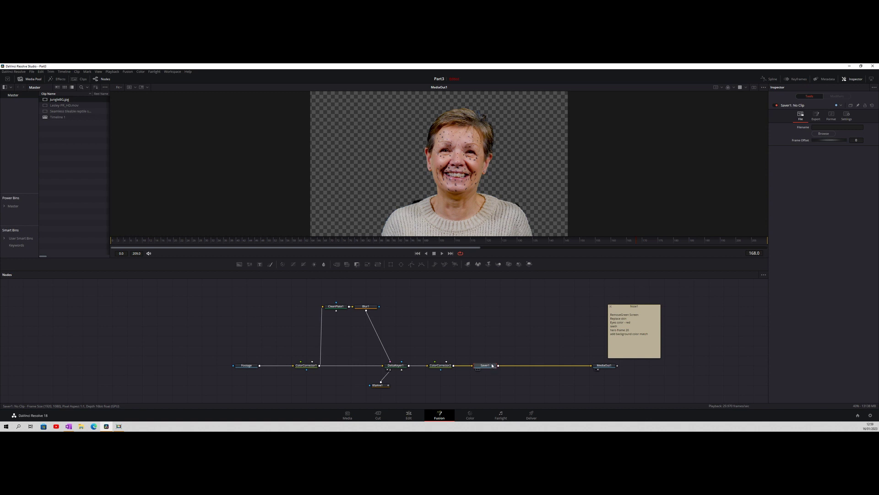
pyautogui.moveTo(491, 366); pyautogui.dragTo(472, 346)
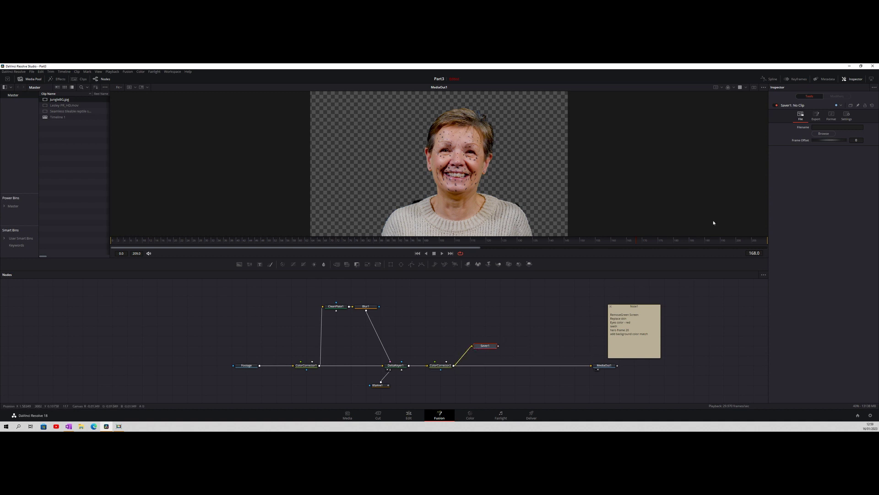
# Step: Set the Saver to write the GreenScreenRemoved OpenEXR sequence into a new GS_2 folder inside the tracker training project folder
pyautogui.click(823, 133)
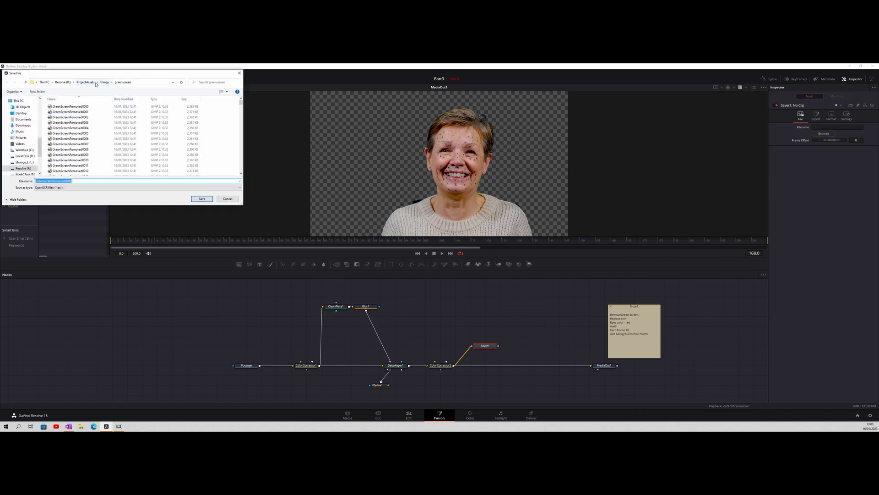
pyautogui.click(94, 83)
pyautogui.doubleClick(85, 112)
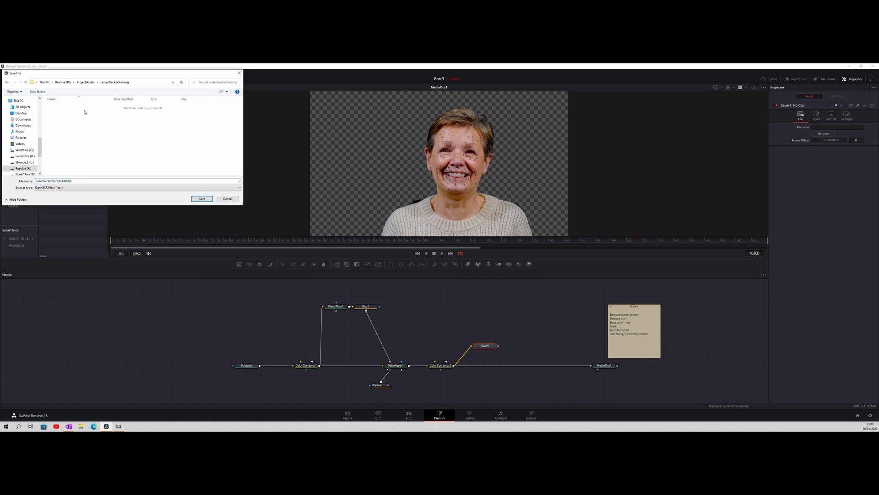
pyautogui.click(37, 92)
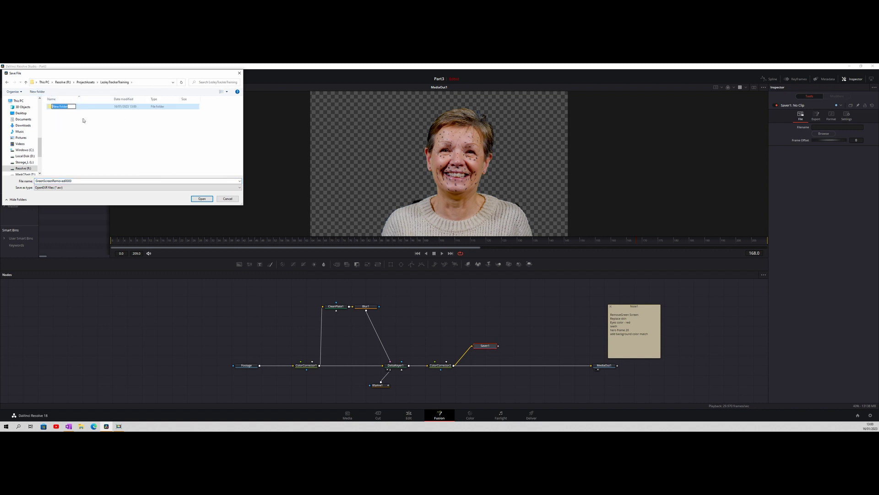
pyautogui.write('greenscreen')
pyautogui.press('Return')
pyautogui.doubleClick(60, 106)
pyautogui.click(201, 199)
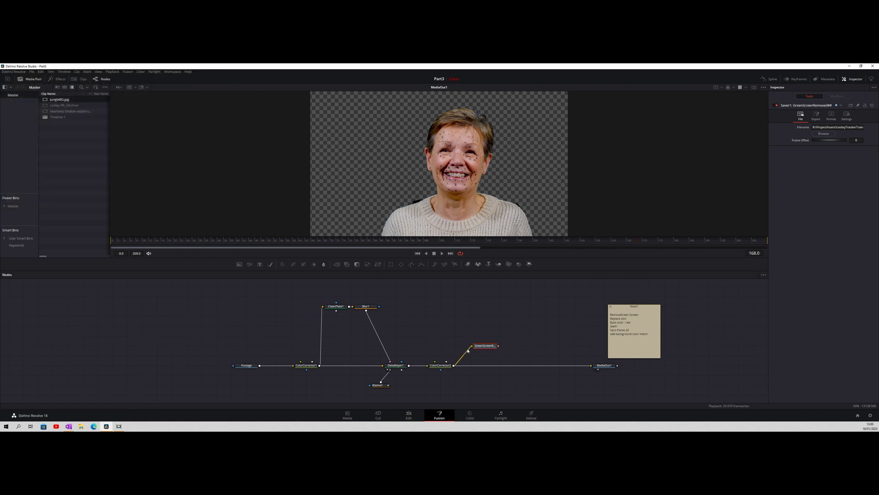
# Step: Render all Savers in the composition and dismiss the completion message
pyautogui.click(128, 72)
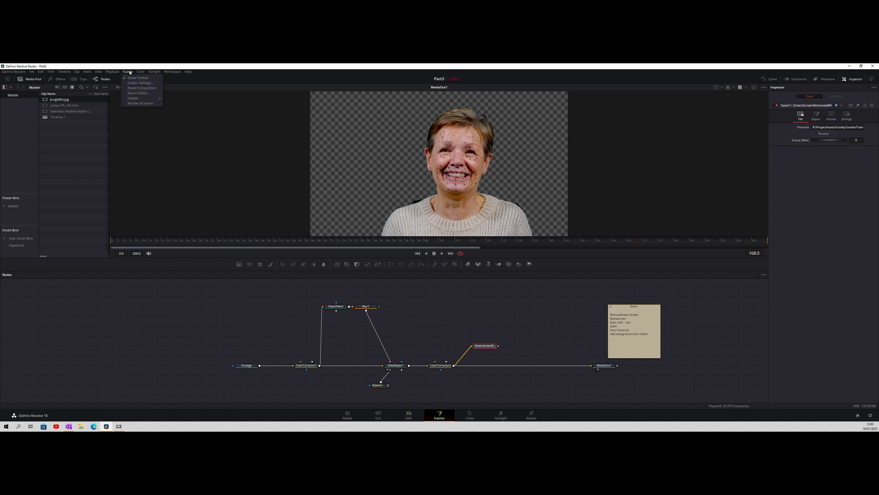
pyautogui.click(134, 103)
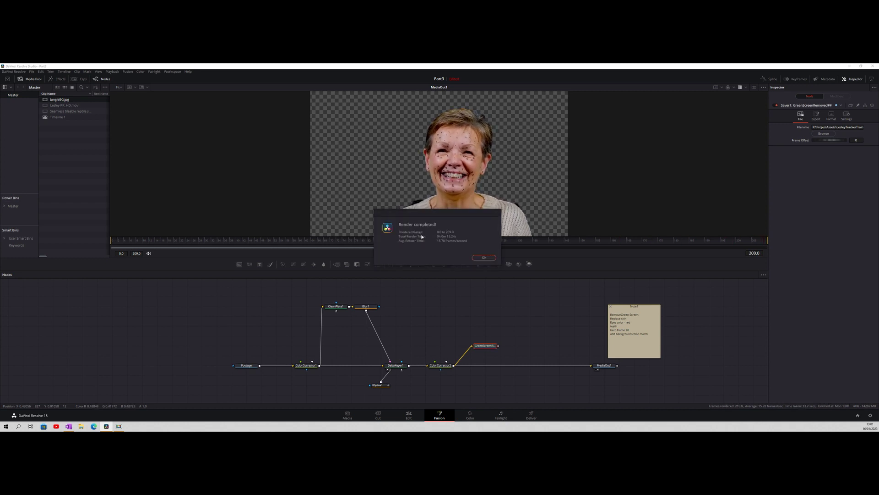
pyautogui.click(484, 258)
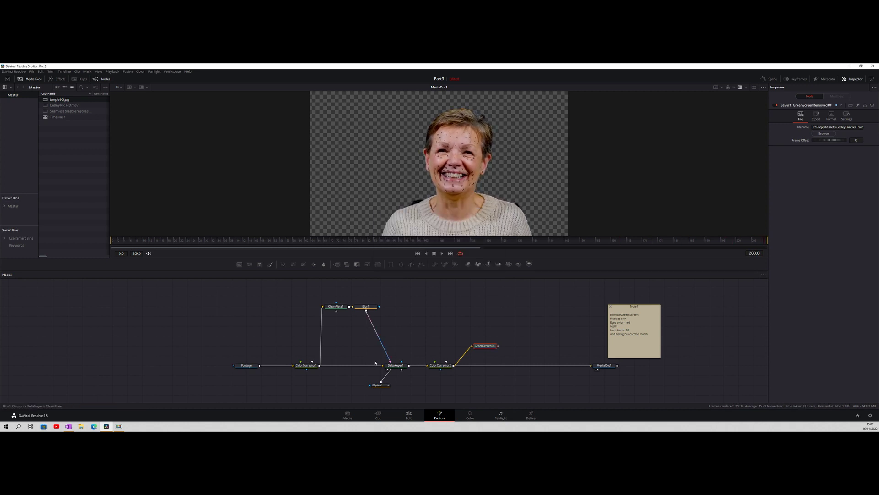
# Step: Locate the GreenScreenRemoved EXR sequence in media storage's greenscreen folder and play it to check the key
pyautogui.click(347, 415)
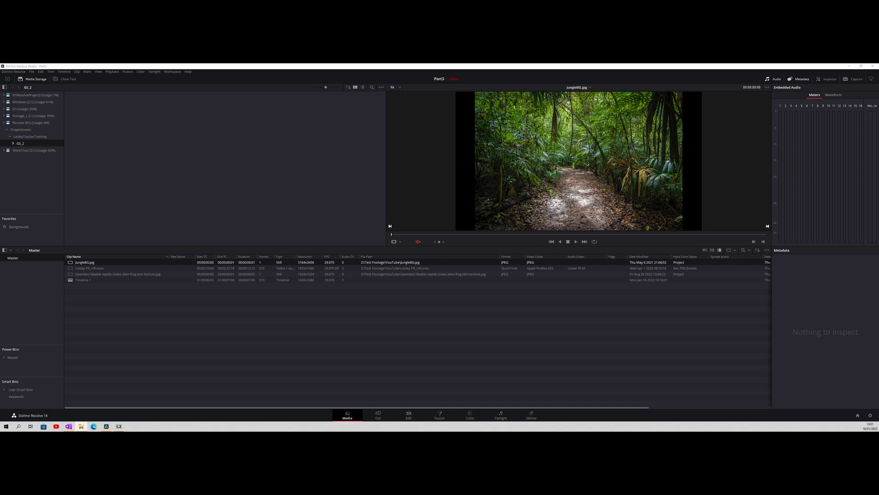
pyautogui.moveTo(334, 201); pyautogui.dragTo(206, 171)
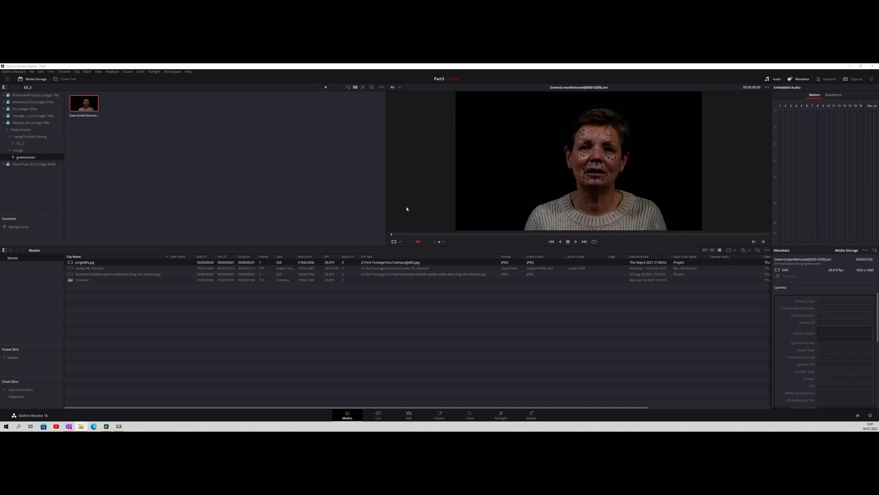
pyautogui.click(577, 242)
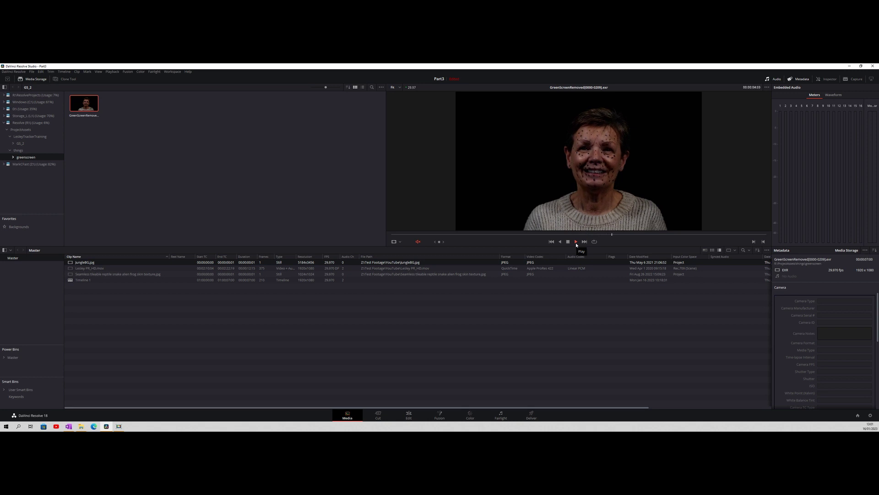
pyautogui.click(568, 241)
# Step: Import the GreenScreenRemoved EXR sequence from media storage into the project's Master bin
pyautogui.click(439, 415)
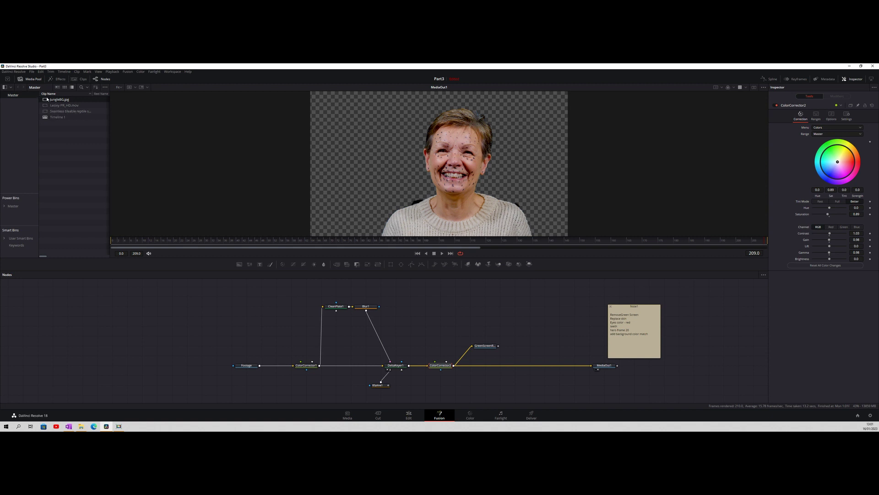
pyautogui.click(28, 80)
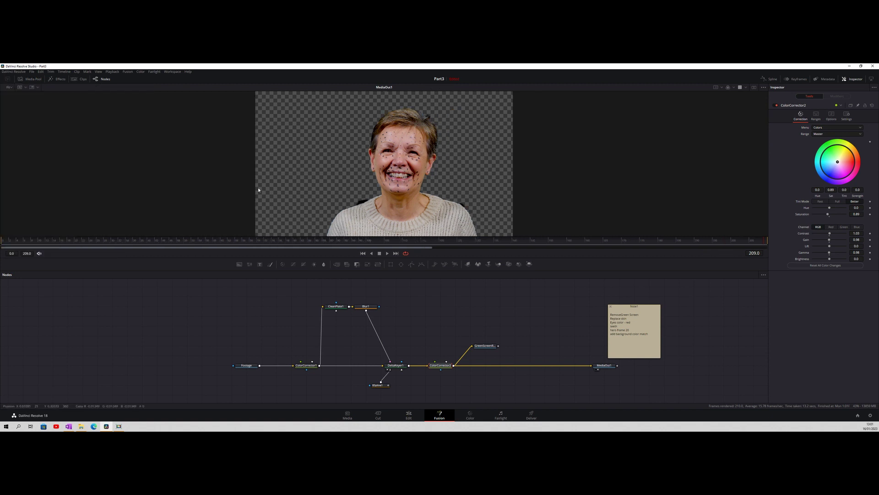
pyautogui.click(348, 414)
pyautogui.moveTo(94, 117); pyautogui.dragTo(115, 304)
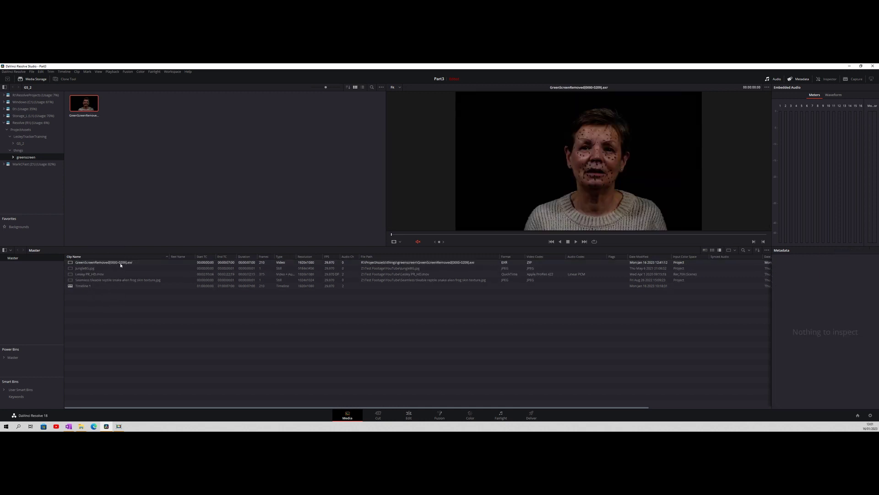
# Step: Add the GreenScreenRemoved sequence as a MediaIn node in Fusion and view it in colour beside MediaOut1 in dual viewers
pyautogui.click(440, 415)
pyautogui.moveTo(57, 102); pyautogui.dragTo(409, 335)
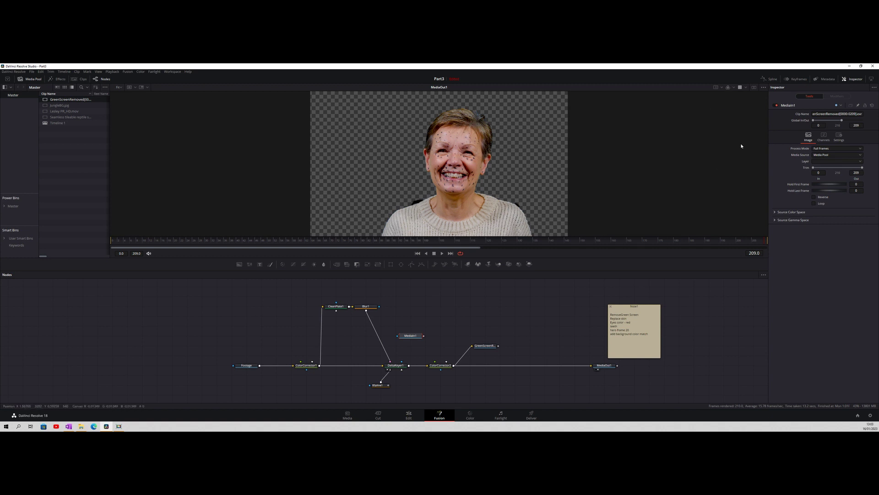
pyautogui.click(754, 87)
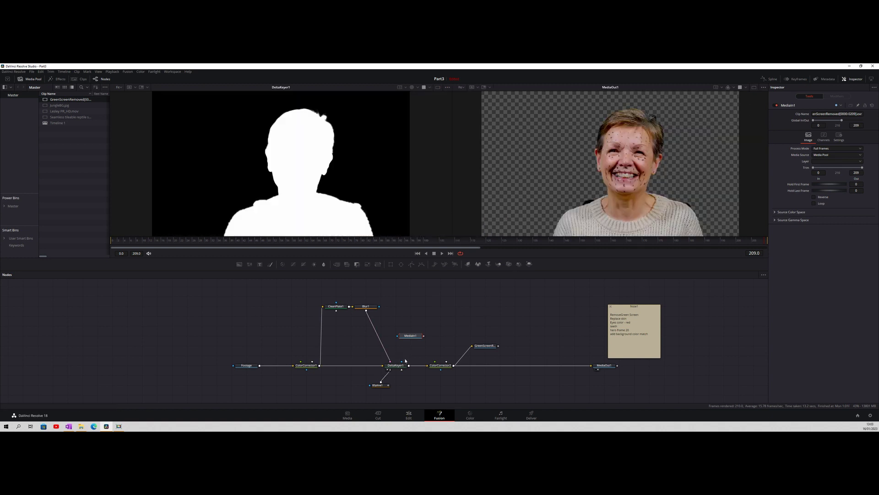
pyautogui.press('1')
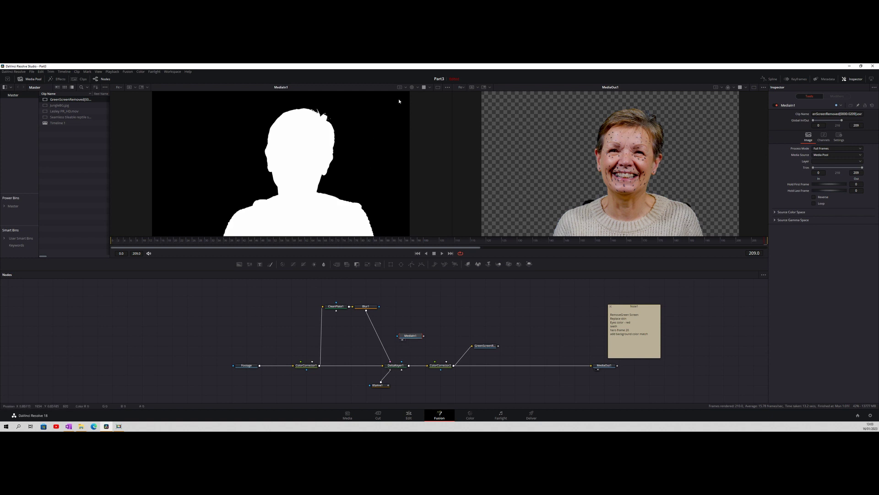
pyautogui.click(411, 87)
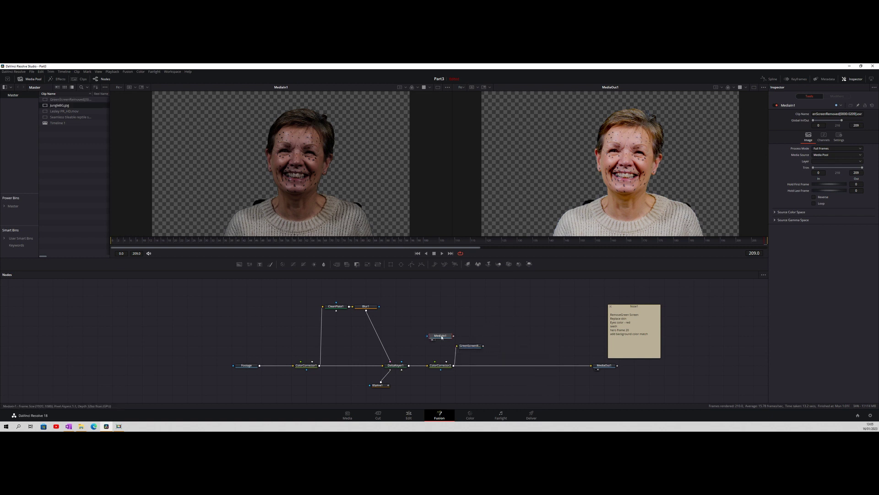
# Step: Move the GreenScreenRemoved MediaIn node clear of the Saver and rename it FootageGreenGone
pyautogui.moveTo(442, 338); pyautogui.dragTo(496, 336)
pyautogui.press('F2')
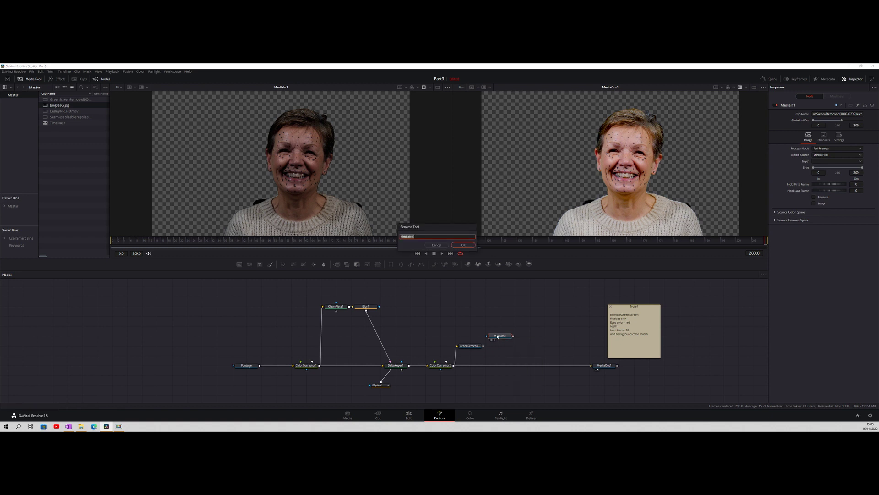
pyautogui.write('G')
pyautogui.write('eenGone')
pyautogui.click(464, 245)
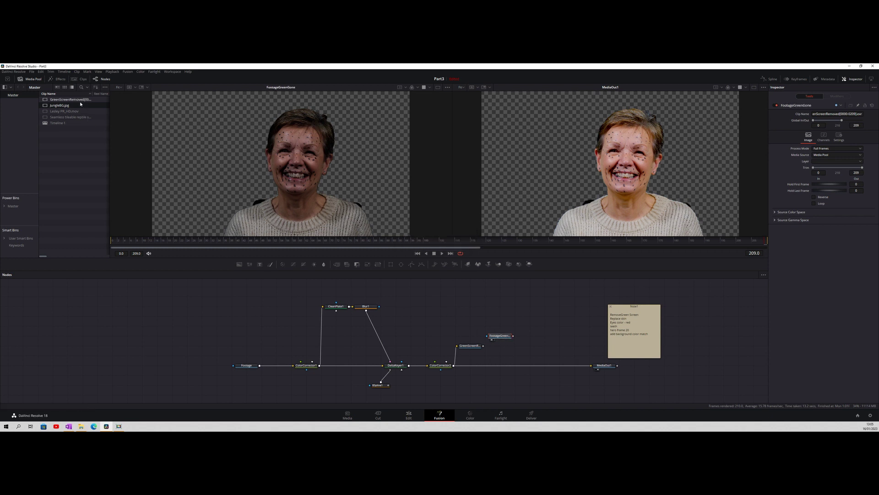
# Step: Add JungleBG.jpg to the node graph and compare its resolution with MediaOut1's in the two viewers
pyautogui.moveTo(76, 105); pyautogui.dragTo(540, 319)
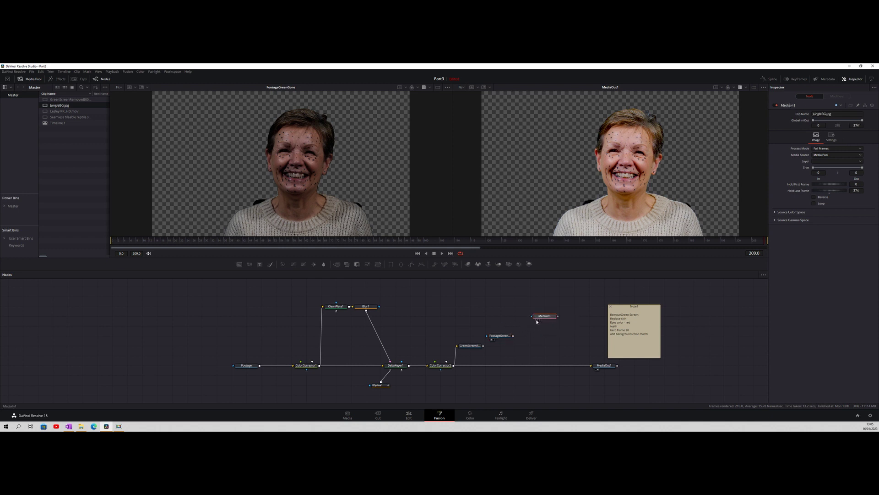
pyautogui.press('1')
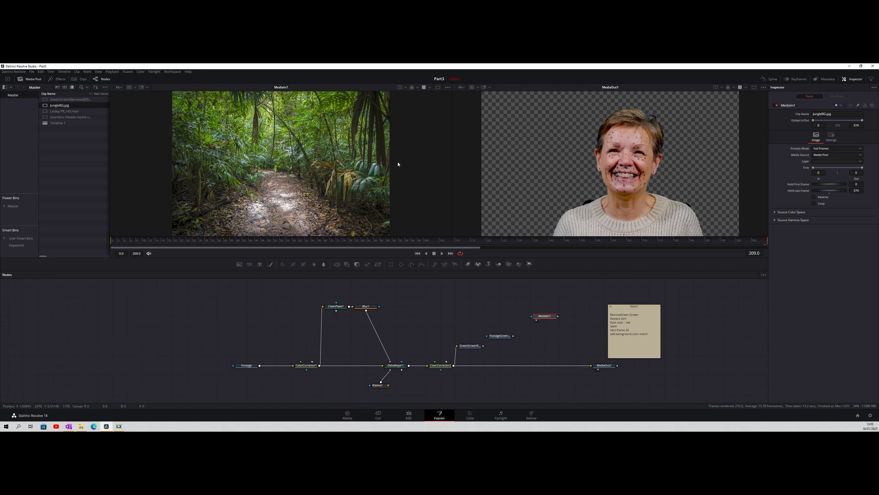
pyautogui.moveTo(399, 151); pyautogui.dragTo(397, 171)
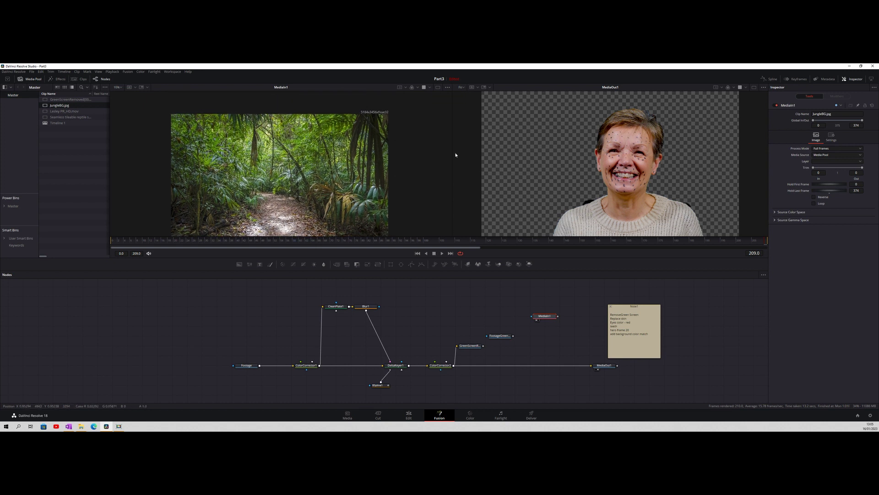
pyautogui.moveTo(738, 142); pyautogui.dragTo(737, 152)
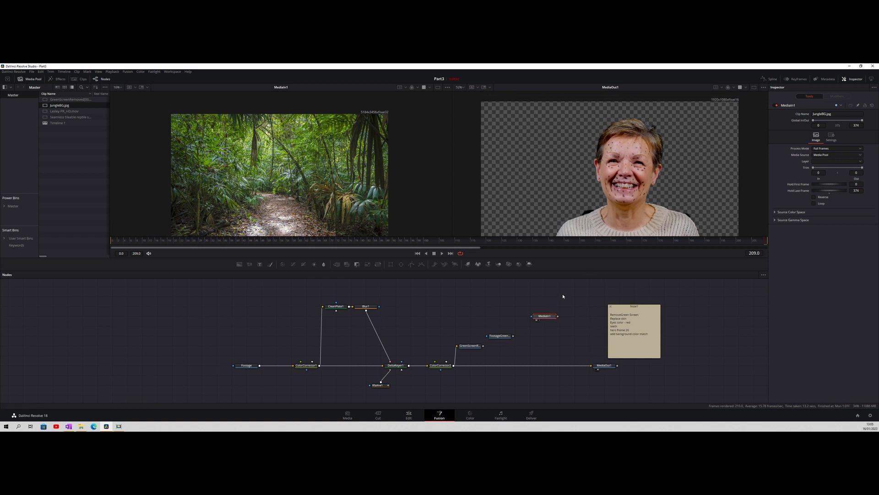
# Step: Merge the jungle image over a new Background node, rename the image node JungleBG and view the merge
pyautogui.moveTo(242, 264); pyautogui.dragTo(514, 318)
pyautogui.click(528, 297)
pyautogui.press('F2')
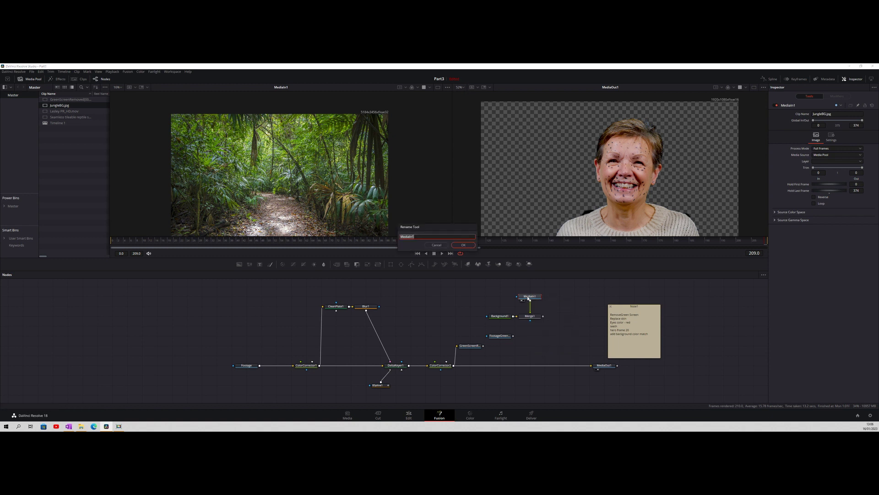
pyautogui.write('JungleBG')
pyautogui.press('Return')
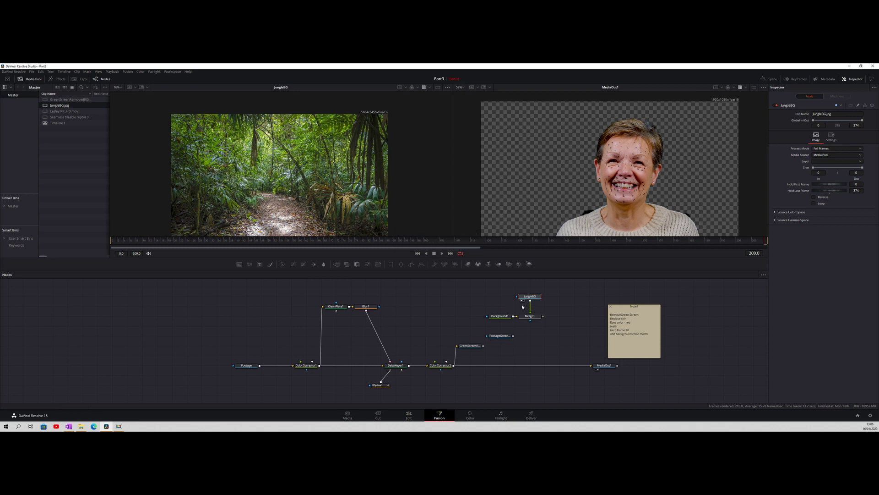
pyautogui.click(522, 320)
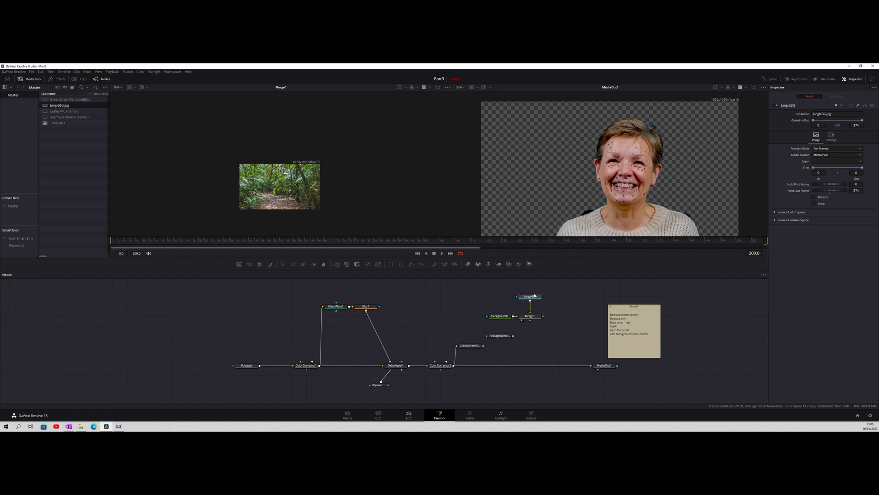
# Step: Merge FootageGreenGone over the jungle background merge and connect the new Merge2 to MediaOut1
pyautogui.moveTo(532, 297)
pyautogui.moveTo(508, 337); pyautogui.dragTo(543, 316)
pyautogui.click(582, 308)
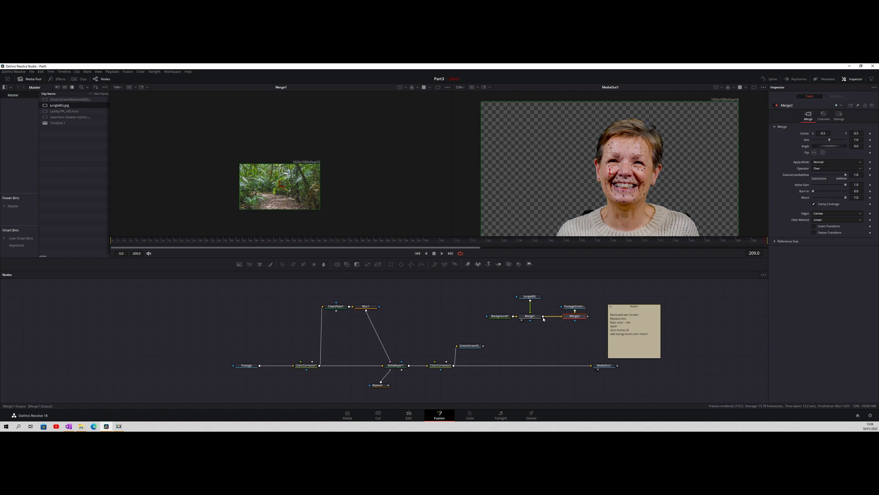
pyautogui.click(590, 333)
pyautogui.moveTo(589, 317); pyautogui.dragTo(592, 367)
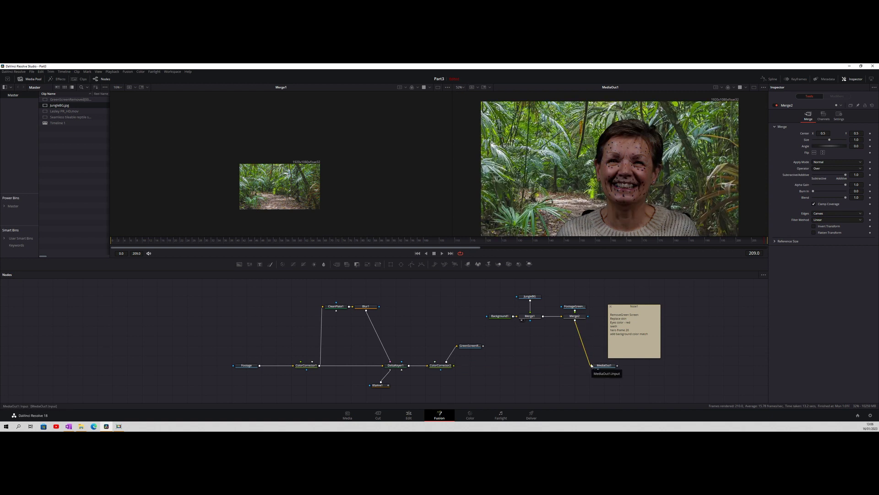
# Step: Tidy the placement of the jungle composite nodes and MediaOut1, and disconnect the original Footage node from the first Color Corrector
pyautogui.moveTo(589, 336); pyautogui.dragTo(486, 289)
pyautogui.moveTo(526, 320); pyautogui.dragTo(526, 330)
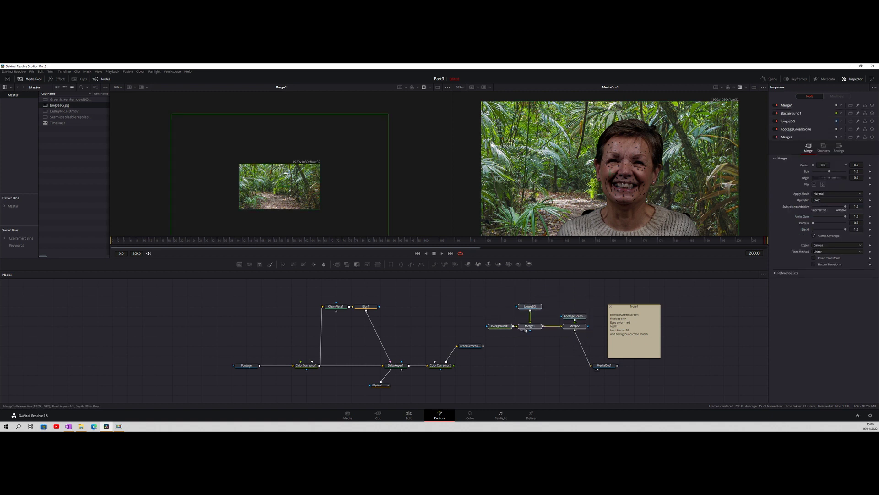
pyautogui.moveTo(597, 366); pyautogui.dragTo(612, 367)
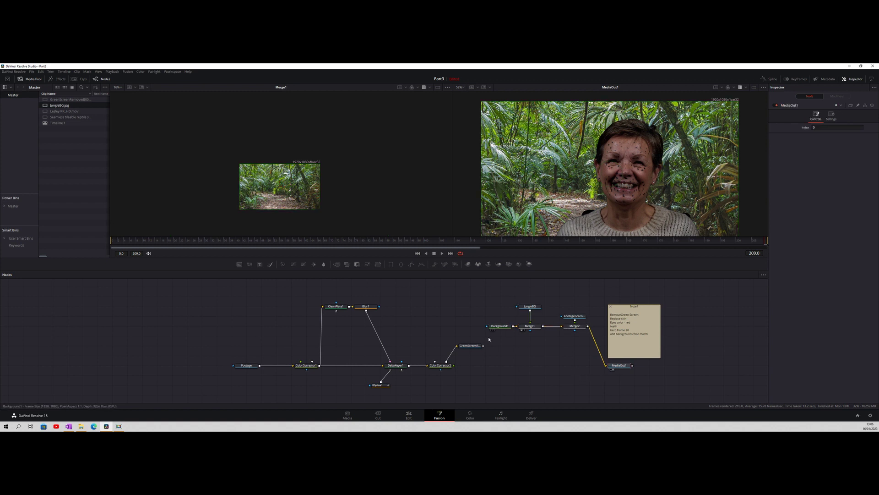
pyautogui.moveTo(293, 367); pyautogui.dragTo(268, 367)
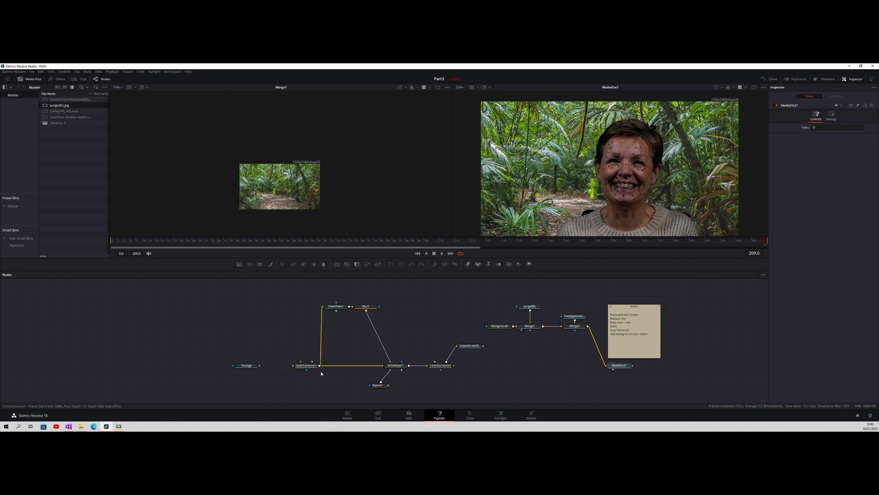
# Step: Play the jungle composite with the MediaOut1 viewer set to Fit, and stop after checking it
pyautogui.click(442, 253)
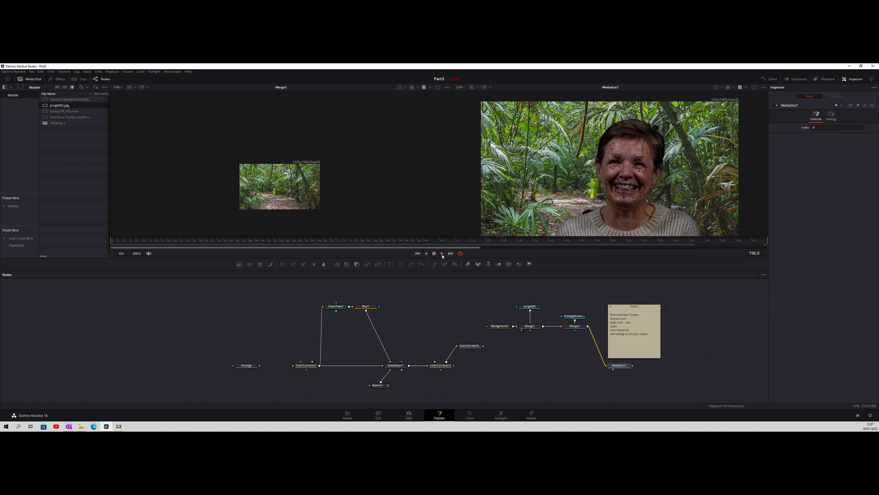
pyautogui.click(462, 87)
pyautogui.click(462, 95)
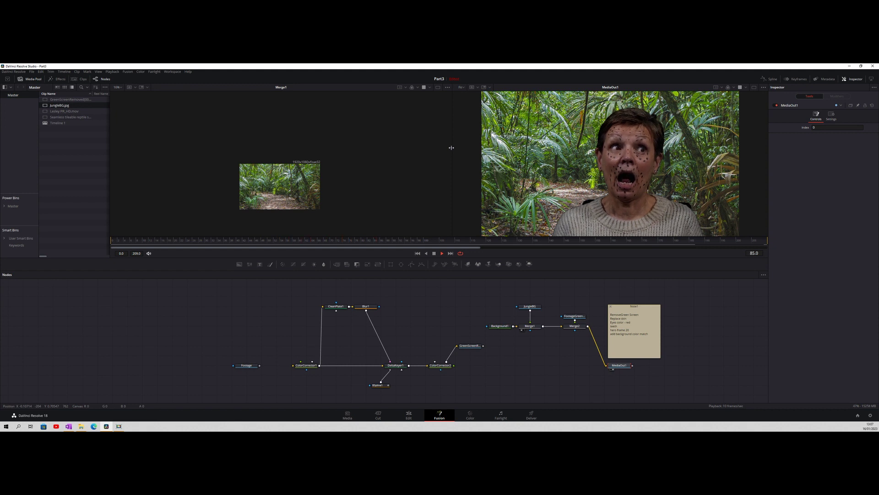
pyautogui.click(434, 253)
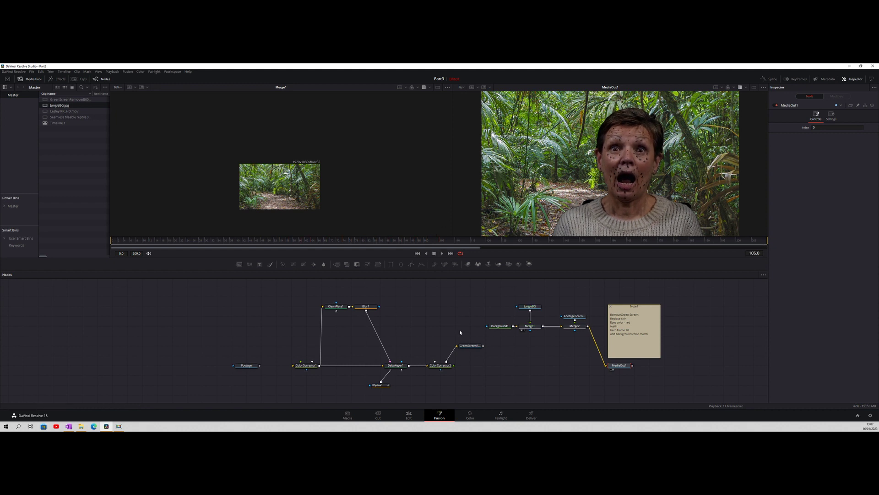
# Step: Place the Saver node directly above the second Color Corrector
pyautogui.moveTo(470, 346); pyautogui.dragTo(440, 335)
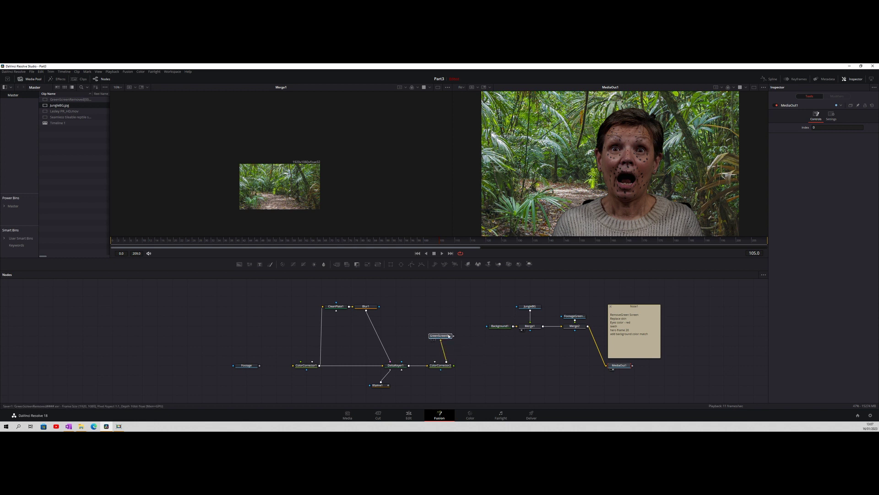
# Step: Delete the keying nodes: both Color Correctors, CleanPlate1, Blur1, DeltaKeyer1, the Saver and the BSpline1 mask
pyautogui.moveTo(464, 389); pyautogui.dragTo(292, 298)
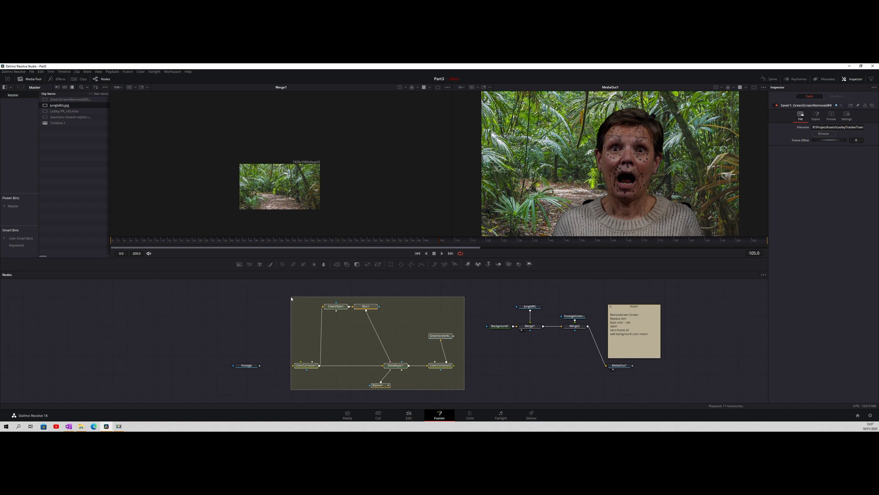
pyautogui.moveTo(291, 298); pyautogui.dragTo(292, 299)
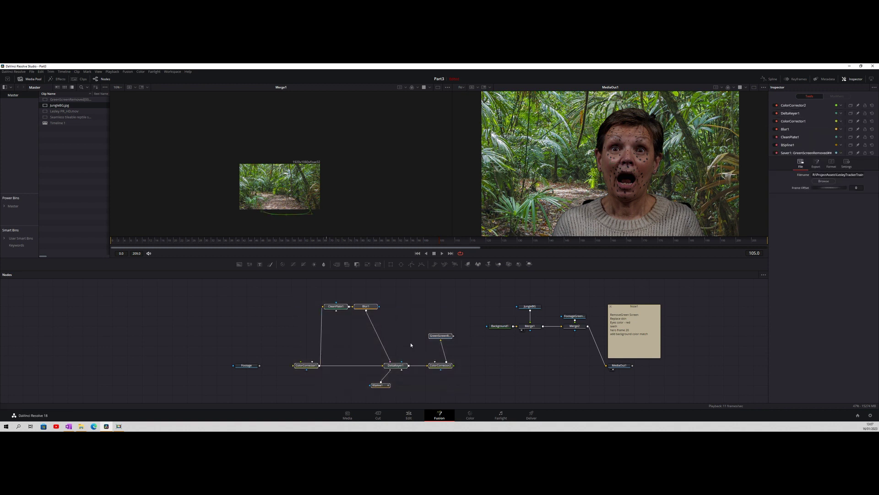
pyautogui.moveTo(470, 380); pyautogui.dragTo(297, 305)
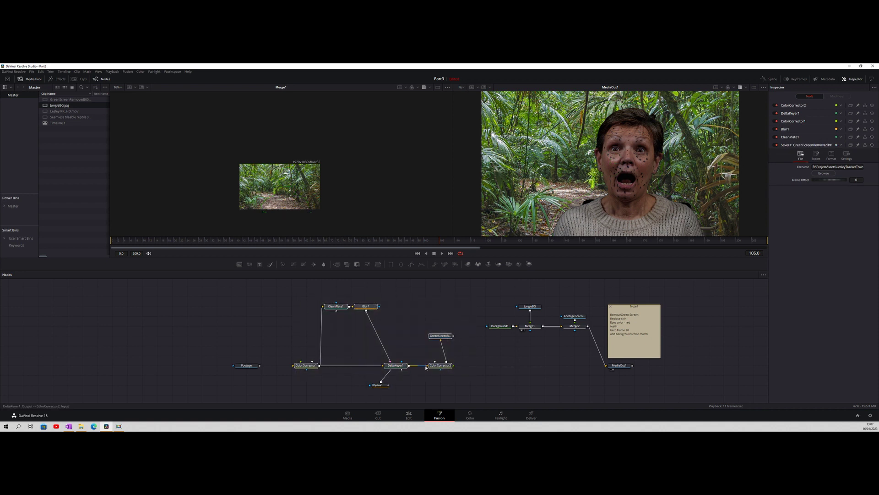
pyautogui.press('Delete')
pyautogui.moveTo(399, 390); pyautogui.dragTo(366, 377)
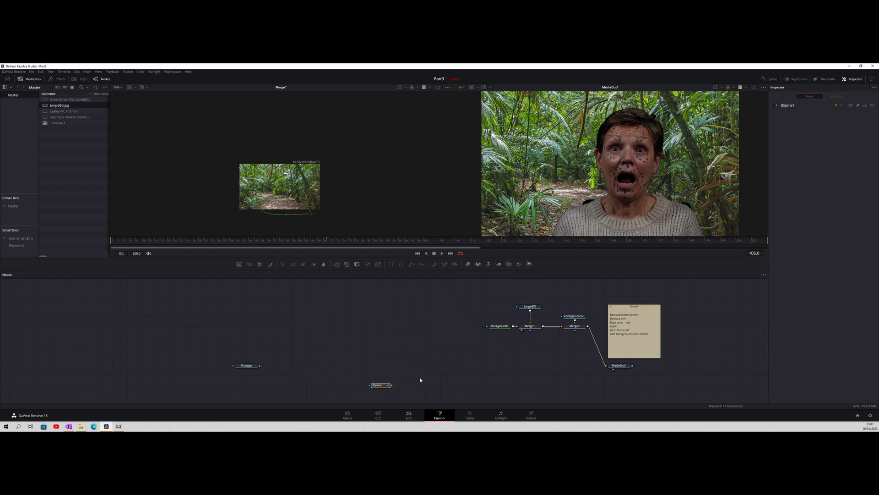
# Step: Move Footage, FootageGreenGone, Background1, JungleBG and Merge1 into the space left by the deleted keying nodes
pyautogui.moveTo(250, 366); pyautogui.dragTo(250, 307)
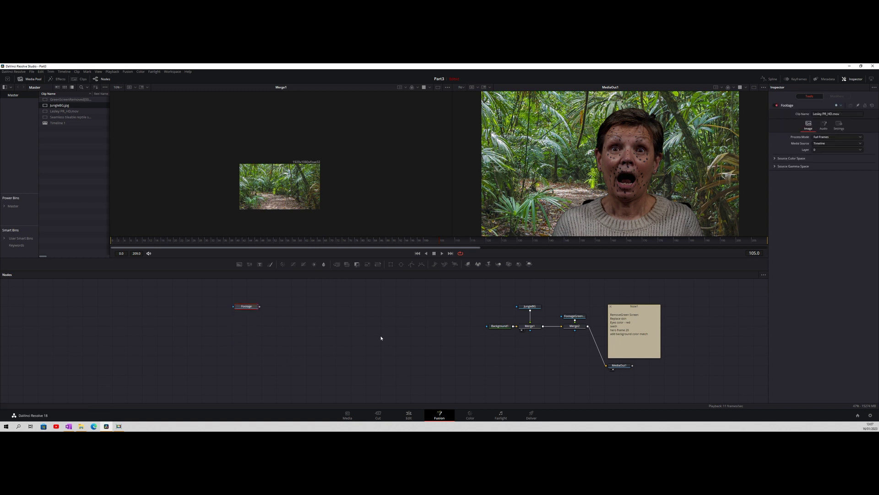
pyautogui.moveTo(572, 317); pyautogui.dragTo(244, 327)
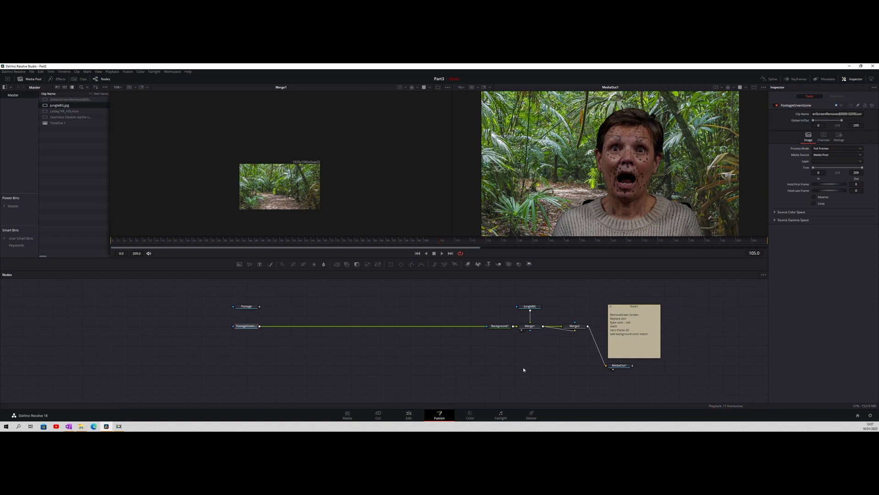
pyautogui.moveTo(502, 326); pyautogui.dragTo(384, 328)
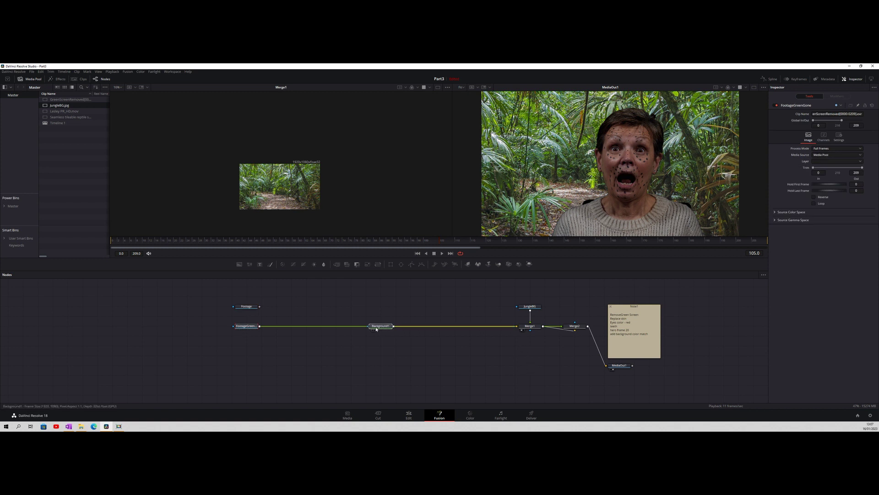
pyautogui.moveTo(528, 307); pyautogui.dragTo(483, 309)
pyautogui.moveTo(531, 328); pyautogui.dragTo(443, 329)
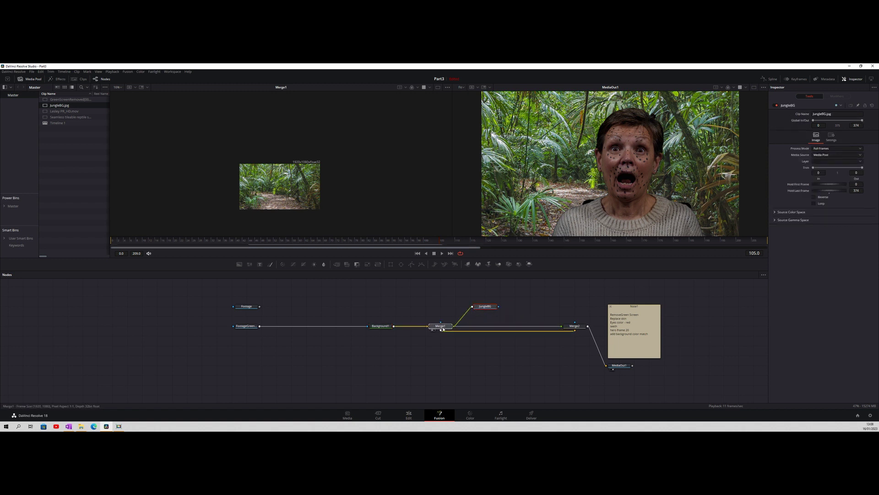
# Step: Stack JungleBG above and Merge2 below Merge1, and line up FootageGreenGone level with Merge2 with Footage just above it
pyautogui.moveTo(574, 326); pyautogui.dragTo(440, 355)
pyautogui.click(440, 355)
pyautogui.click(443, 309)
pyautogui.moveTo(487, 307); pyautogui.dragTo(448, 300)
pyautogui.click(446, 301)
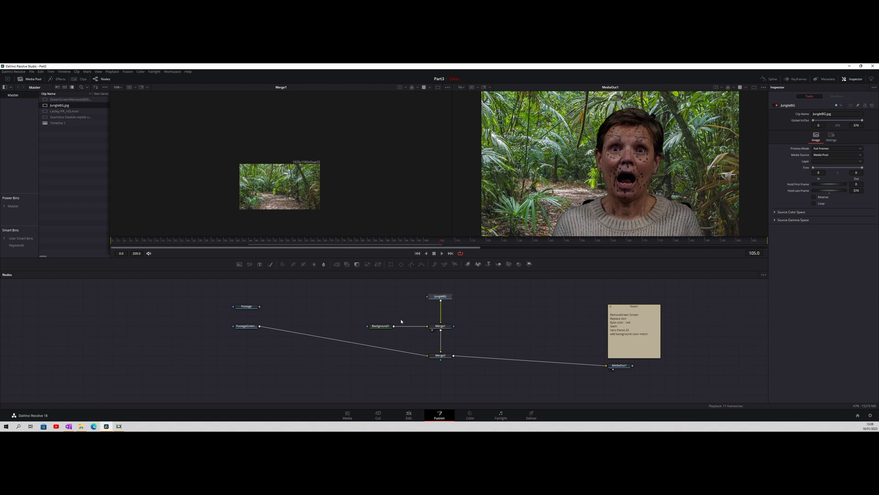
pyautogui.moveTo(251, 325); pyautogui.dragTo(242, 355)
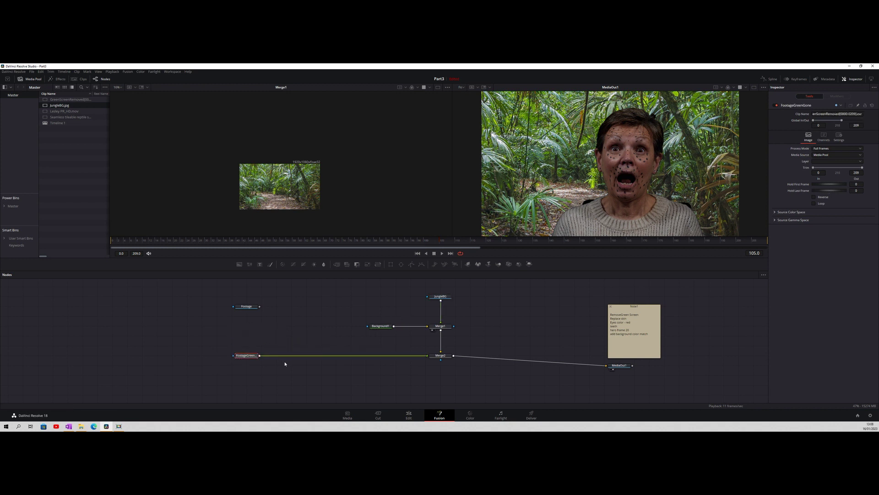
pyautogui.moveTo(258, 307); pyautogui.dragTo(258, 337)
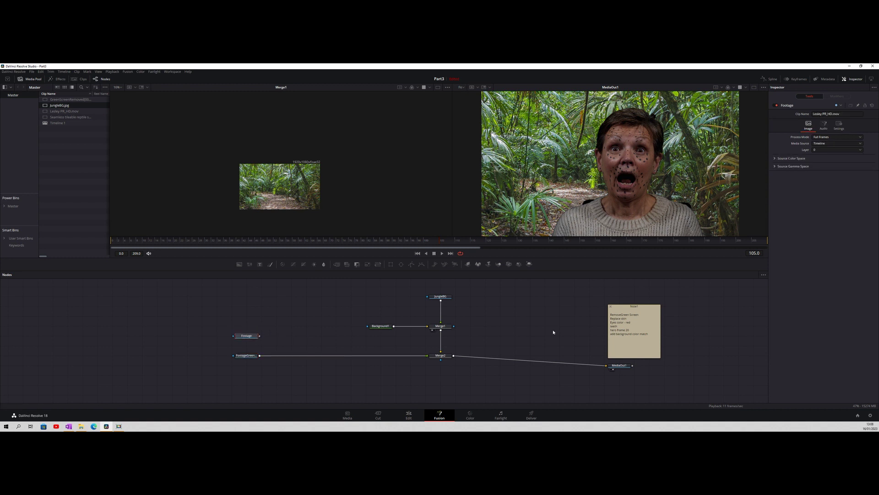
# Step: Delete the completed green screen removal entry from the task list in Note1
pyautogui.click(641, 314)
pyautogui.moveTo(641, 314); pyautogui.dragTo(611, 314)
pyautogui.press('BackSpace')
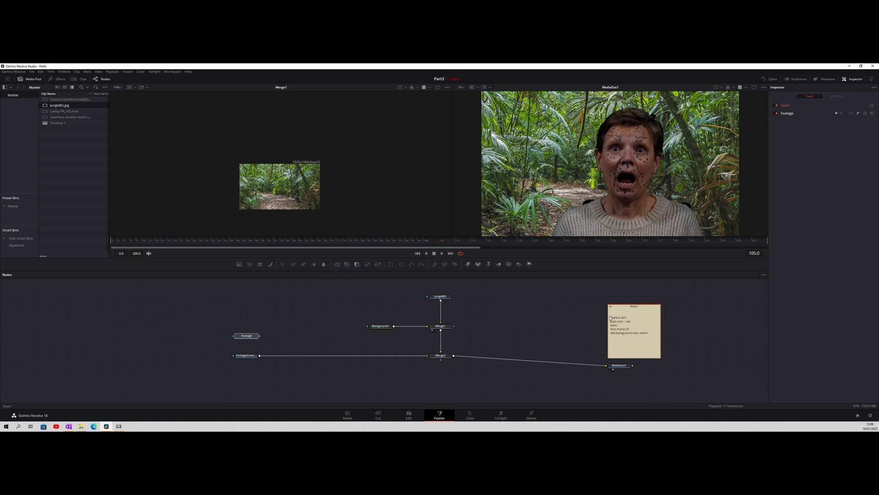